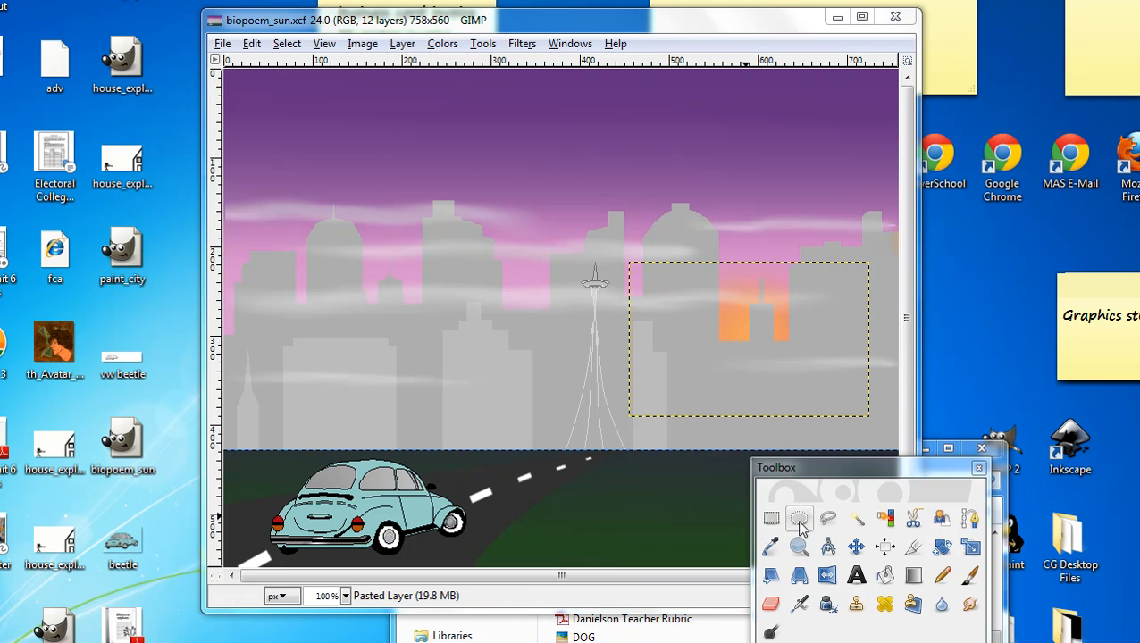
Step: Create a new 758 × 560 pixel image and place its window over the existing picture
{"action": "left_click_drag", "start_coordinate": [812, 480], "coordinate": [925, 140]}
{"action": "left_click", "coordinate": [222, 42]}
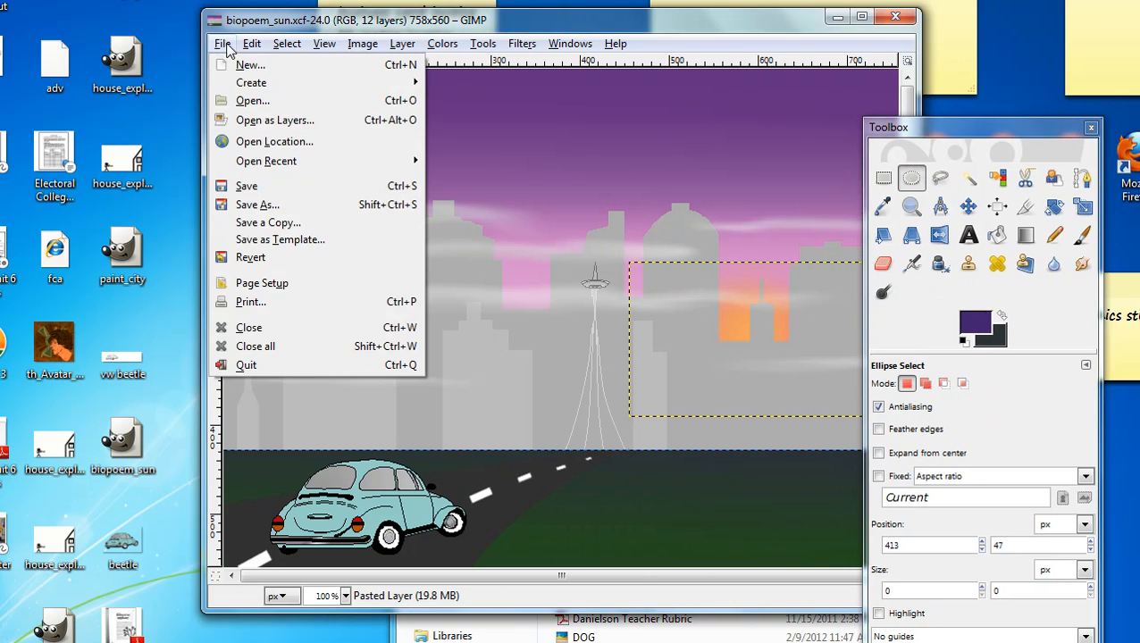
{"action": "left_click", "coordinate": [257, 67]}
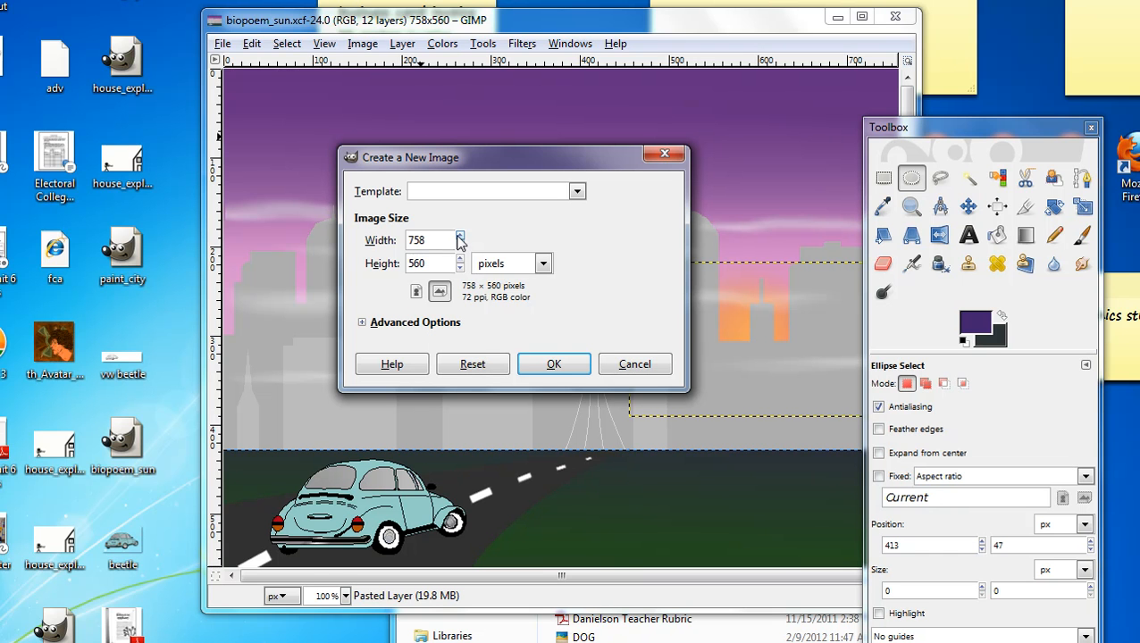
{"action": "left_click", "coordinate": [554, 365]}
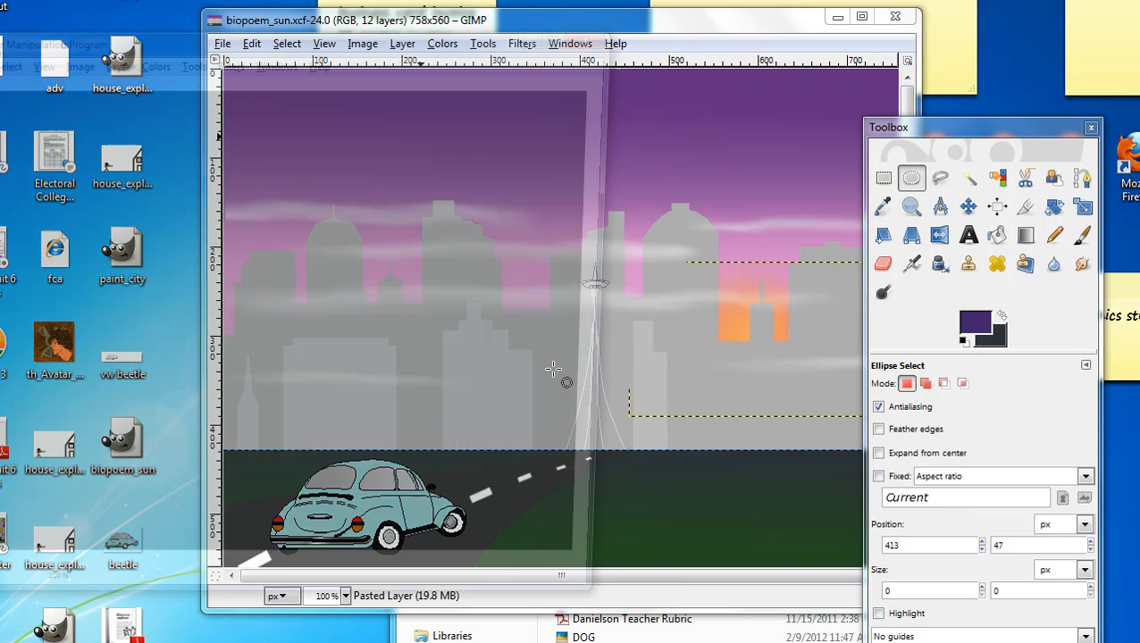
{"action": "left_click_drag", "start_coordinate": [225, 34], "coordinate": [555, 30]}
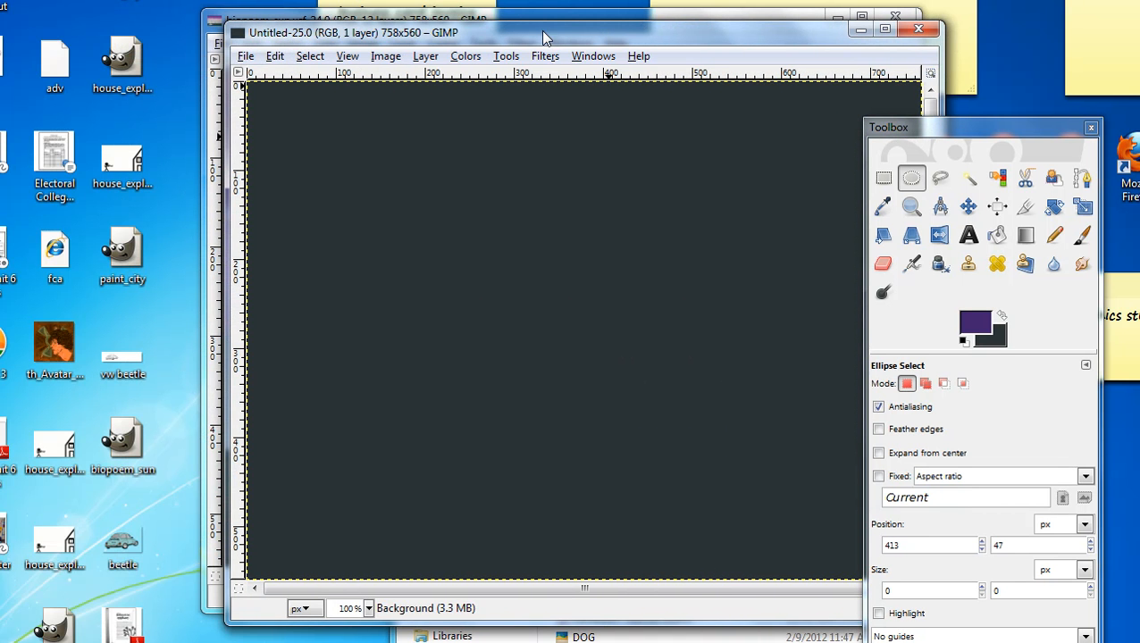
Step: Set the foreground color to white (ffffff) and fill the new image's background with it using Bucket Fill
{"action": "left_click", "coordinate": [982, 335]}
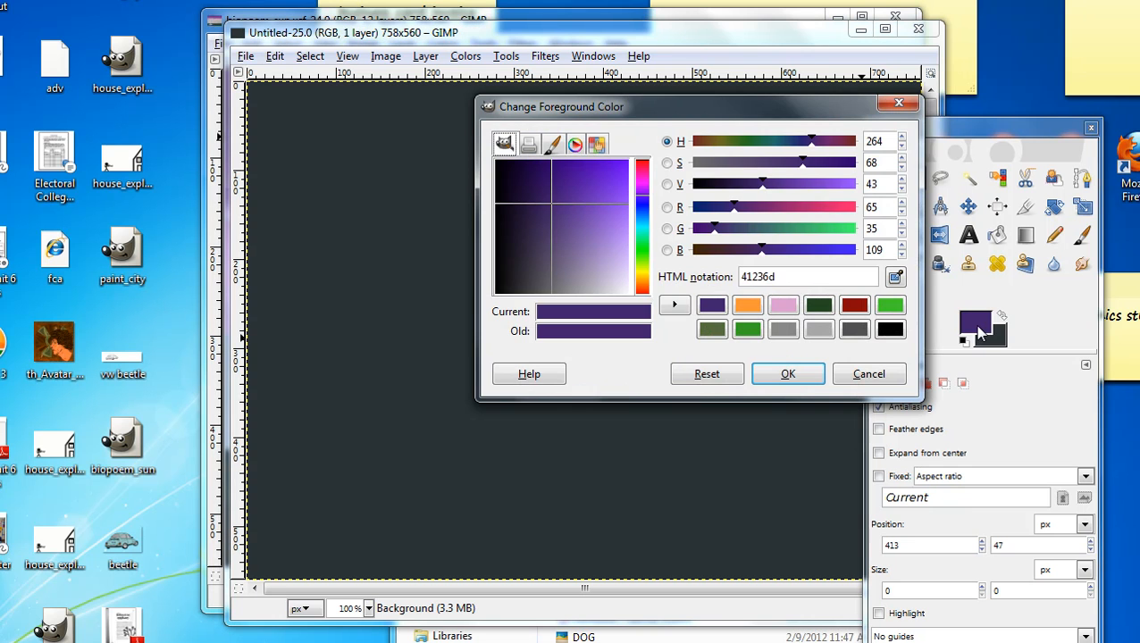
{"action": "left_click_drag", "start_coordinate": [598, 290], "coordinate": [669, 317]}
{"action": "left_click", "coordinate": [684, 302]}
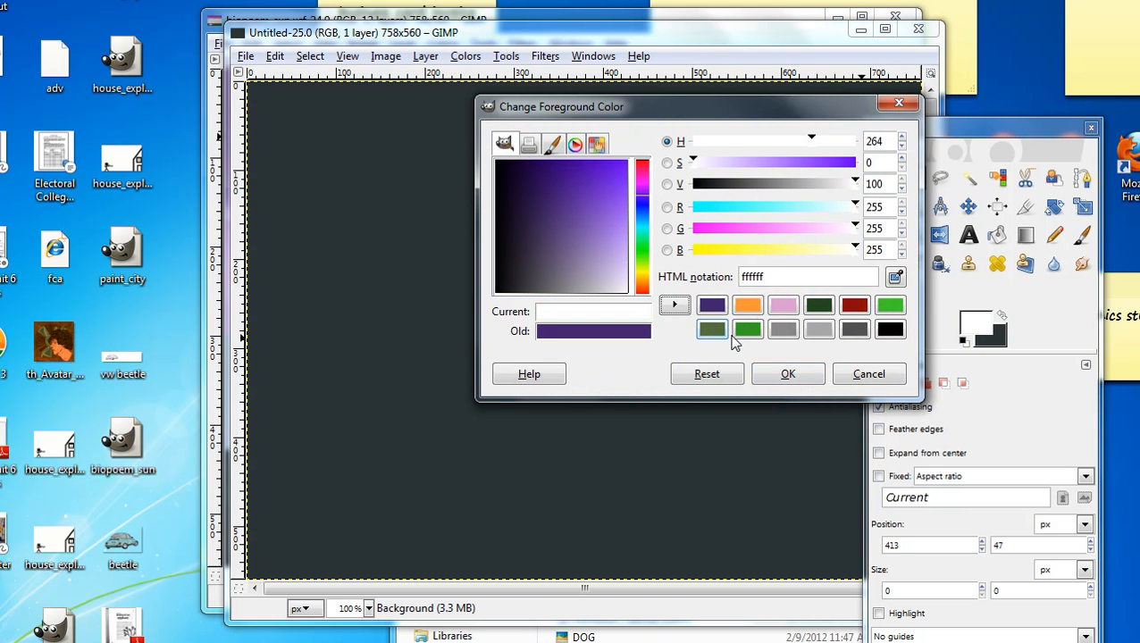
{"action": "left_click", "coordinate": [790, 375]}
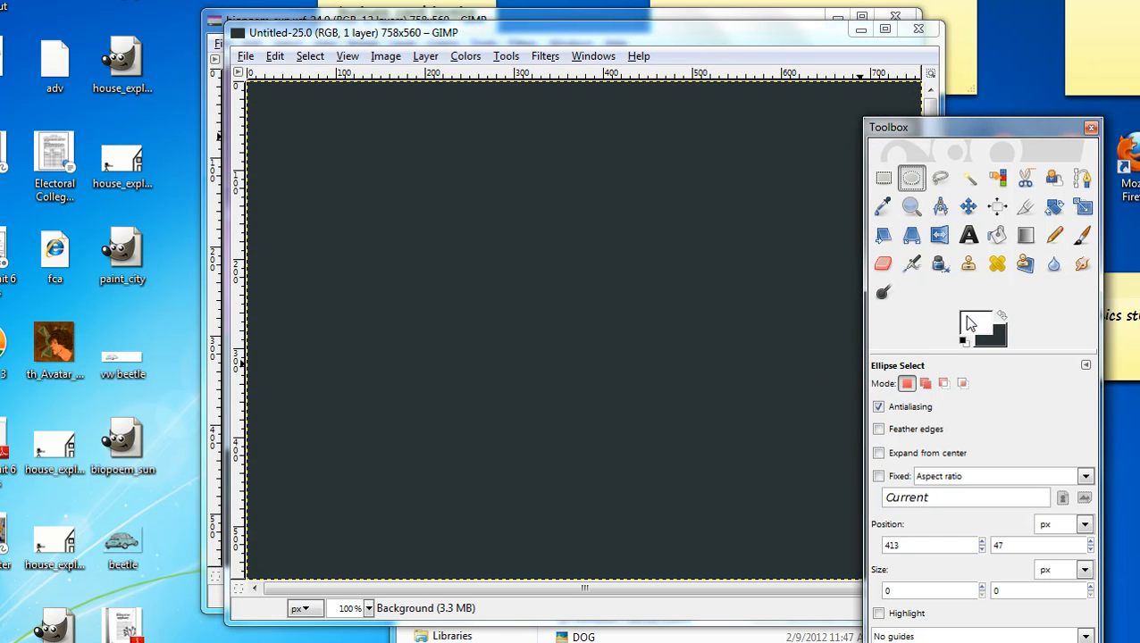
{"action": "mouse_move", "coordinate": [982, 325]}
{"action": "left_mouse_down"}
{"action": "mouse_move", "coordinate": [514, 305]}
{"action": "mouse_move", "coordinate": [978, 331]}
{"action": "left_mouse_up"}
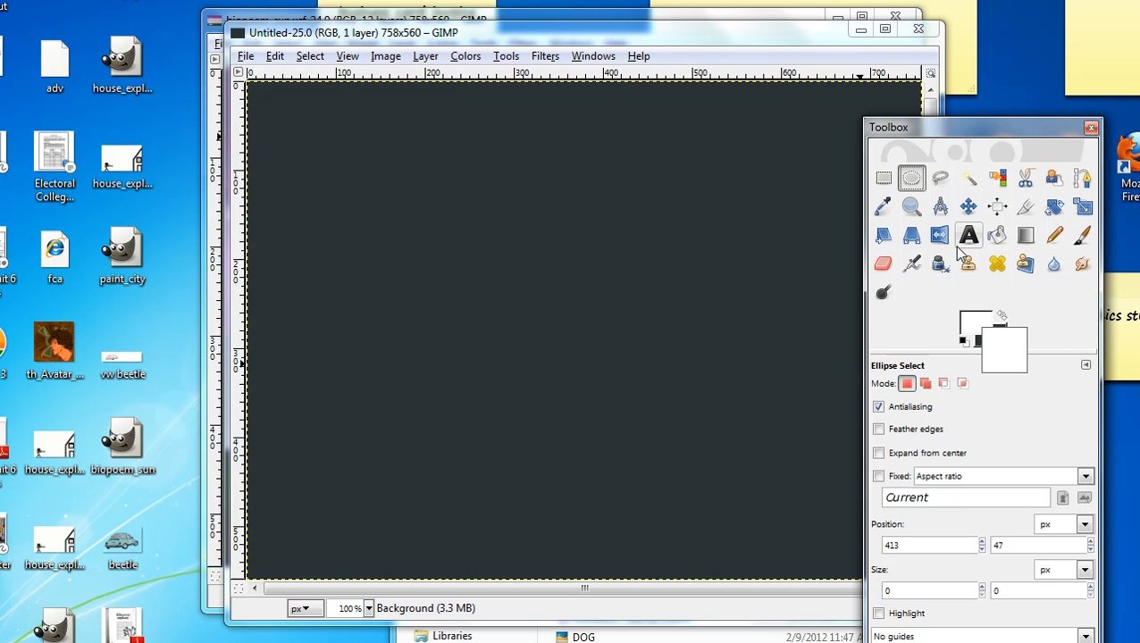
{"action": "left_click", "coordinate": [992, 240]}
{"action": "left_click", "coordinate": [682, 265]}
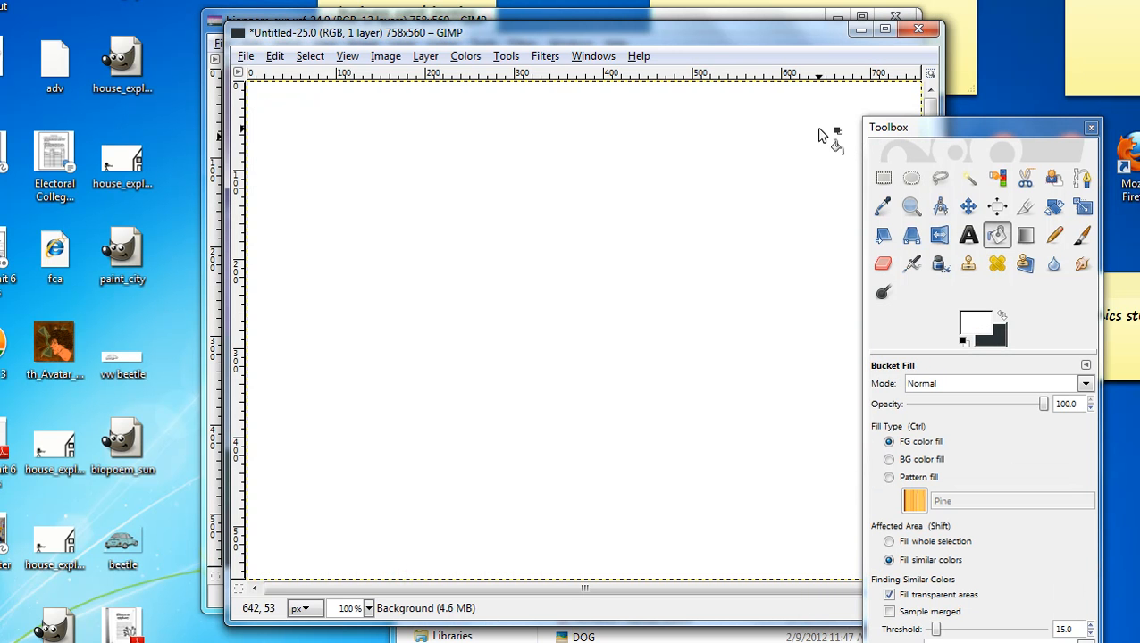
Step: Add the paint_city file from the desktop as a layer and move the image window clear of the toolbox
{"action": "left_click_drag", "start_coordinate": [906, 131], "coordinate": [920, 37]}
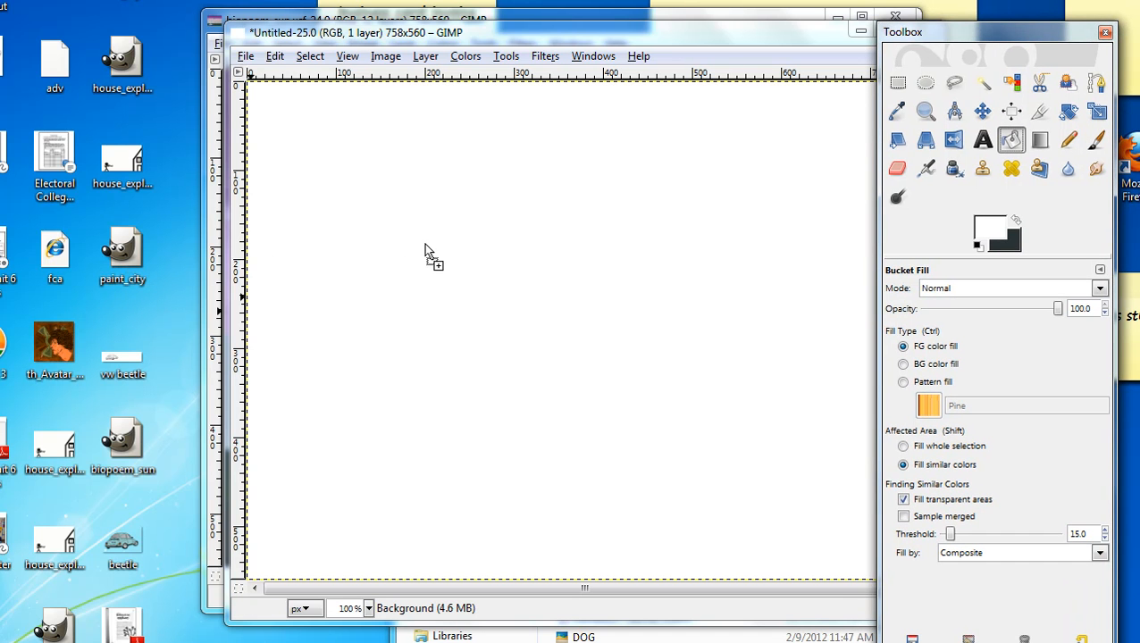
{"action": "left_click_drag", "start_coordinate": [551, 252], "coordinate": [555, 250]}
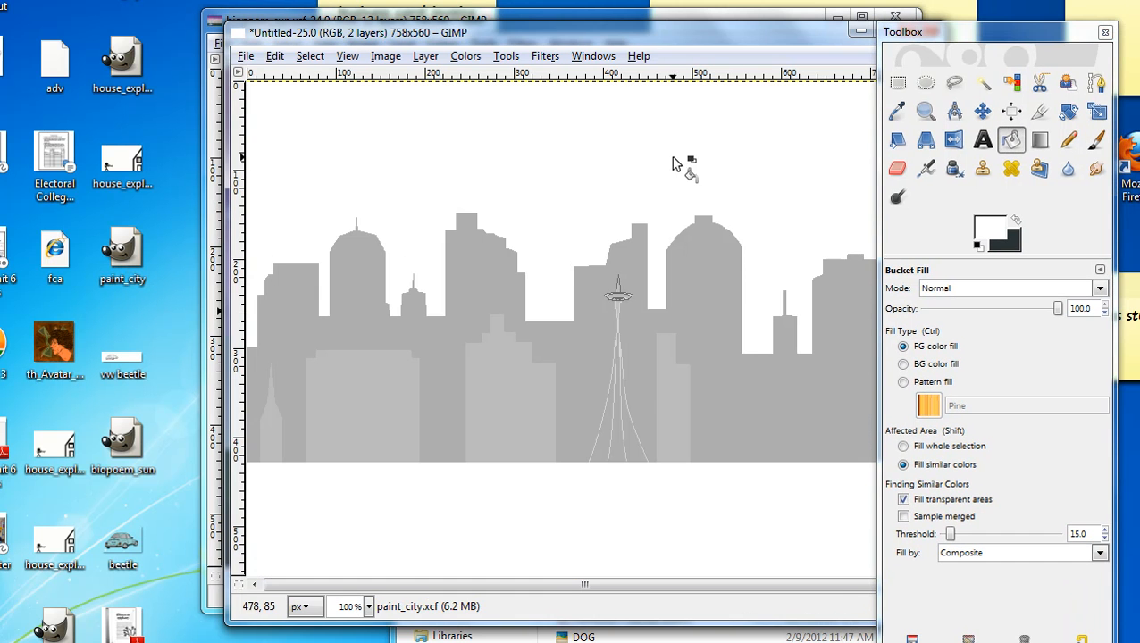
{"action": "left_click_drag", "start_coordinate": [618, 34], "coordinate": [485, 39]}
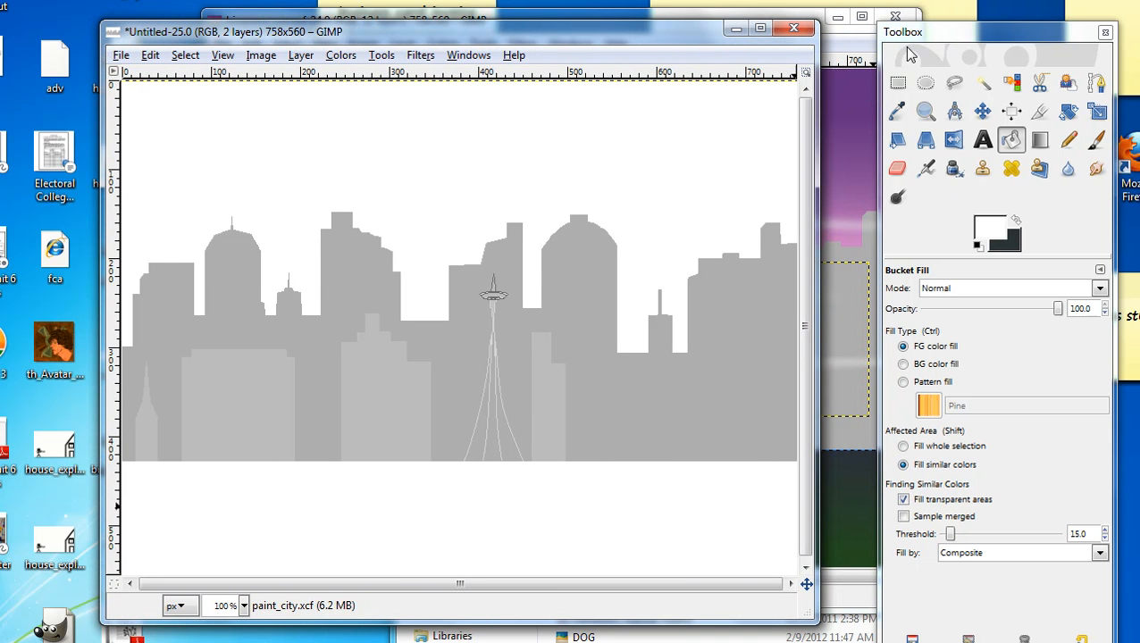
Step: Show the Layers dialog and place it next to the toolbox
{"action": "left_click", "coordinate": [470, 54]}
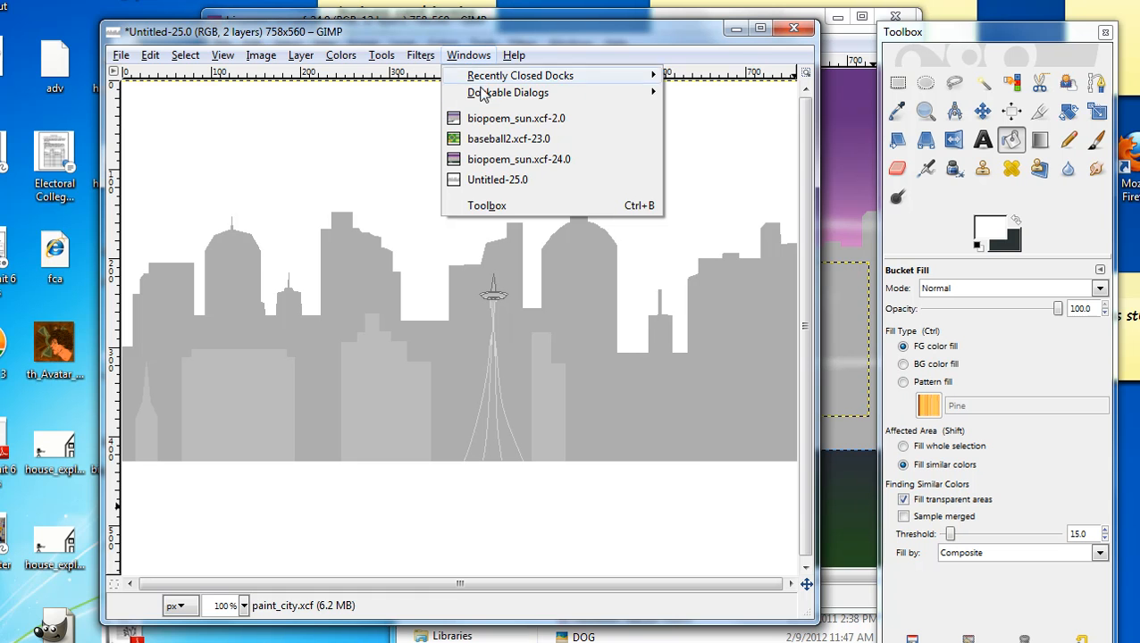
{"action": "mouse_move", "coordinate": [647, 98]}
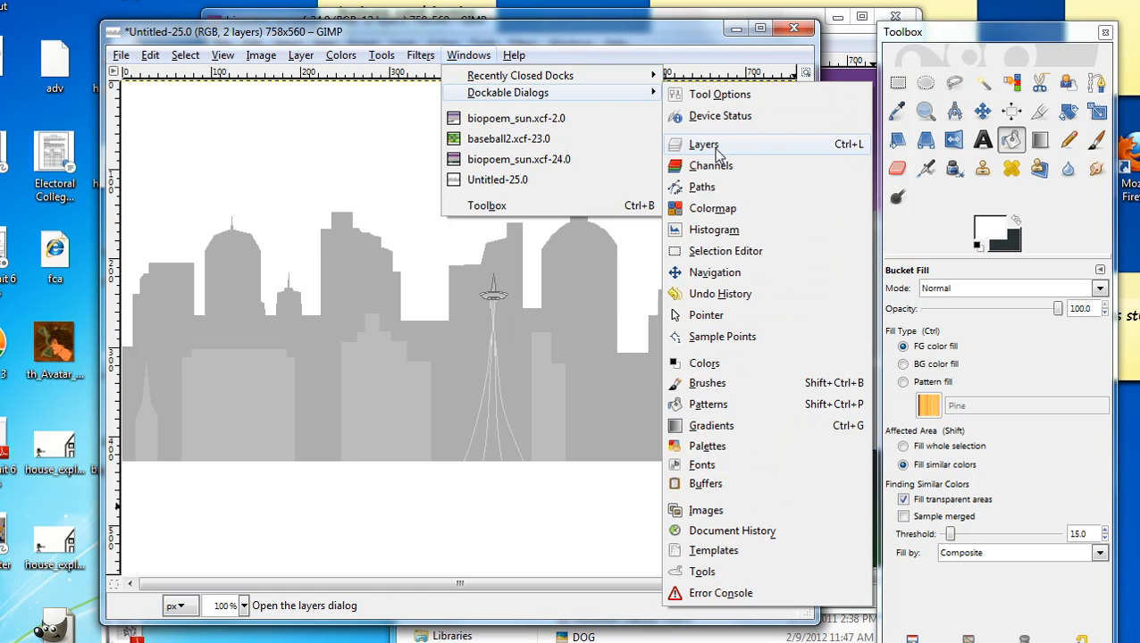
{"action": "left_click", "coordinate": [681, 145]}
{"action": "left_click_drag", "start_coordinate": [715, 38], "coordinate": [772, 57]}
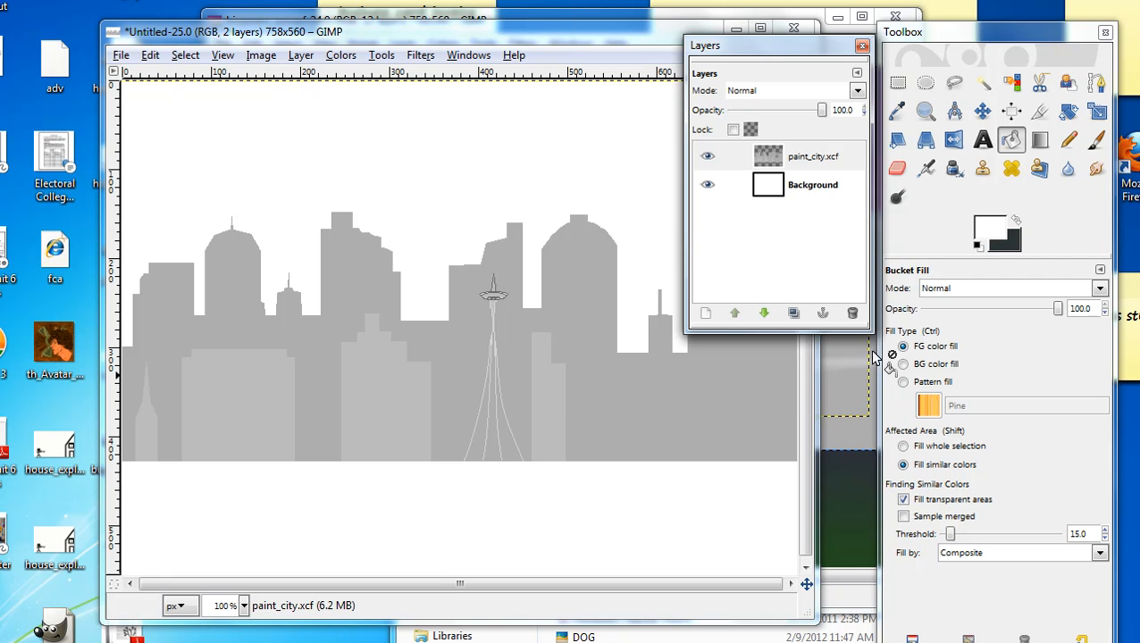
Step: Set the foreground color to the saved green, 35a024
{"action": "left_click", "coordinate": [983, 238]}
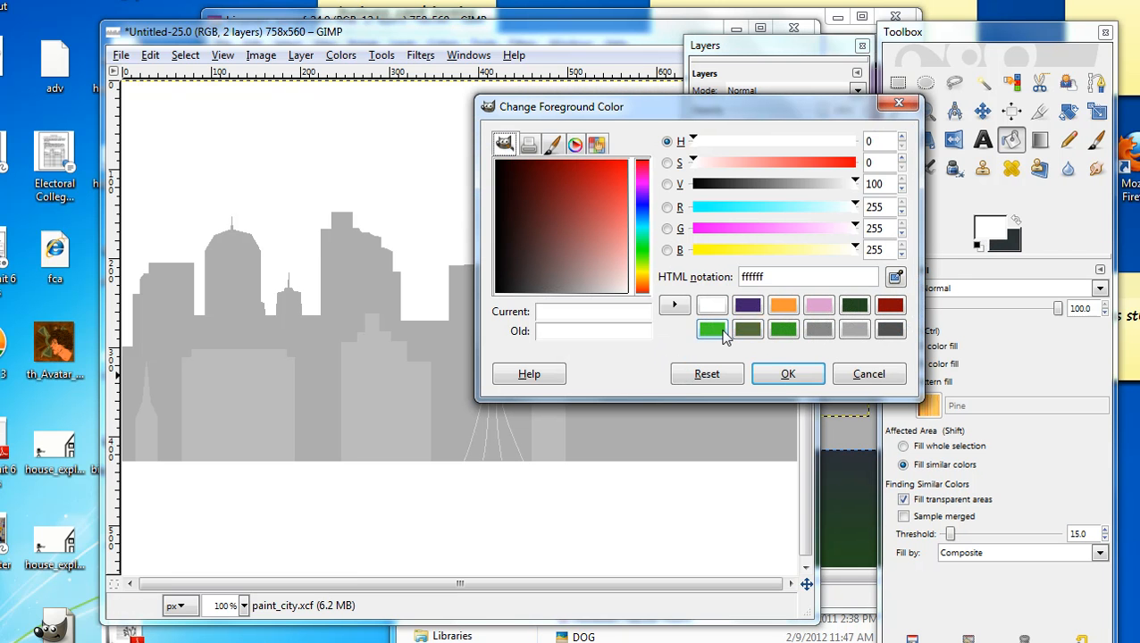
{"action": "left_click", "coordinate": [784, 330]}
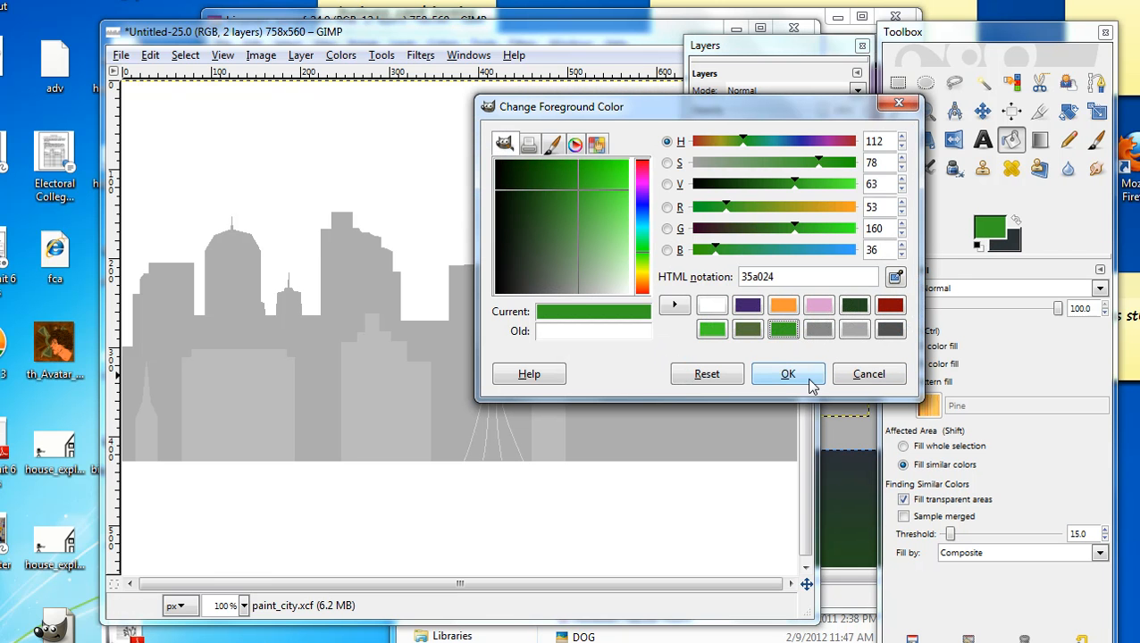
{"action": "left_click", "coordinate": [803, 378]}
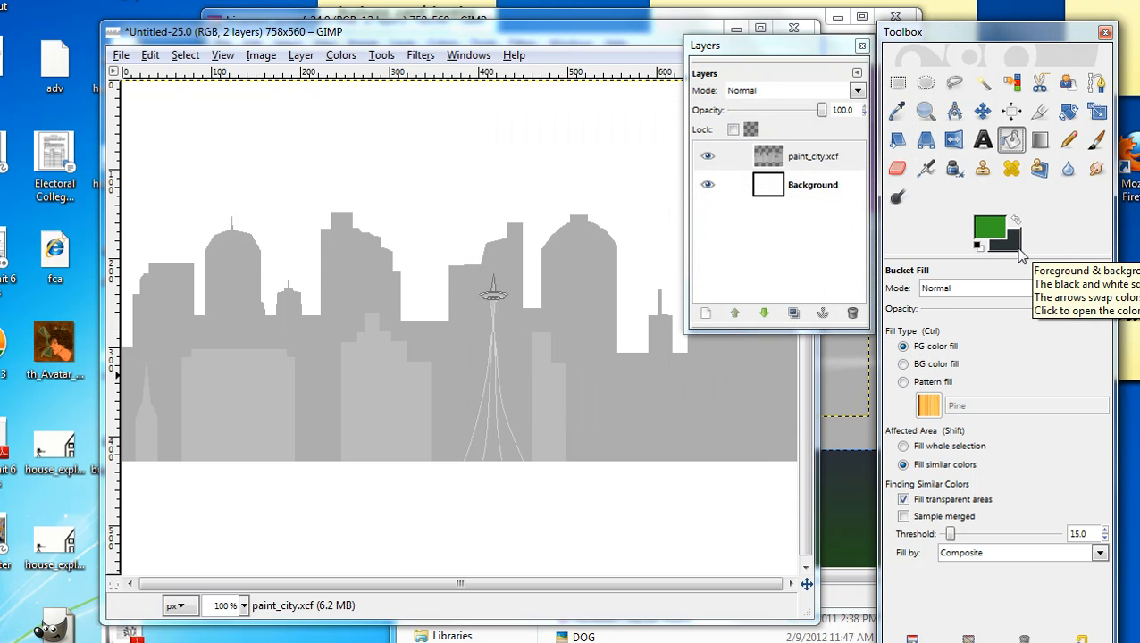
Step: Add a transparent 758 × 560 px layer named "ground" above the city skyline layer
{"action": "left_click", "coordinate": [898, 82]}
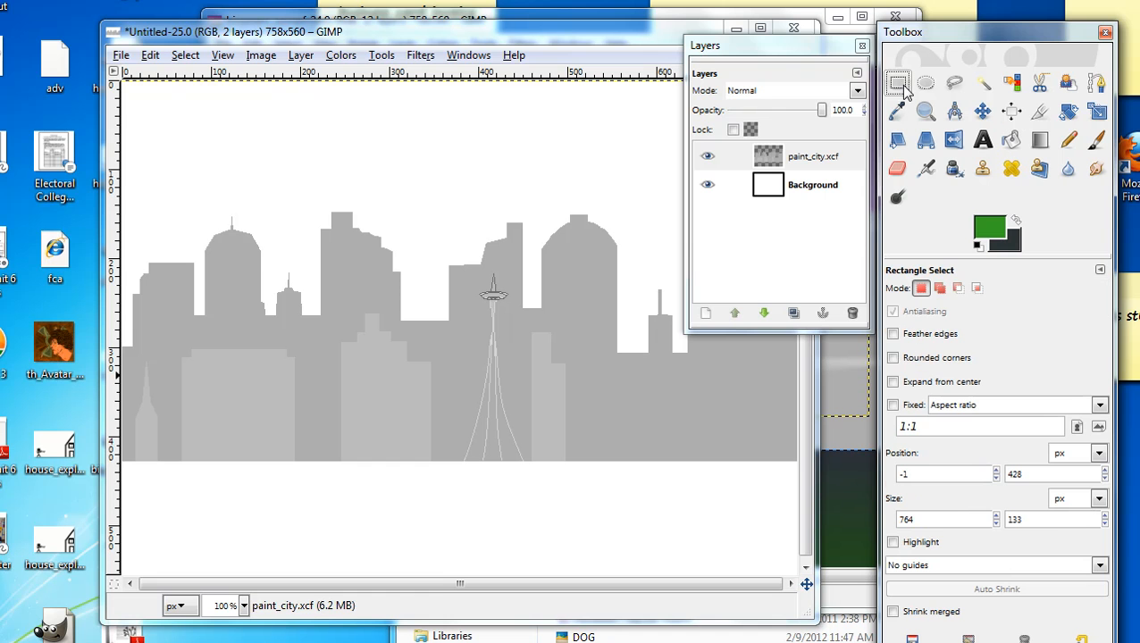
{"action": "left_click", "coordinate": [706, 313]}
{"action": "left_click_drag", "start_coordinate": [149, 92], "coordinate": [390, 137]}
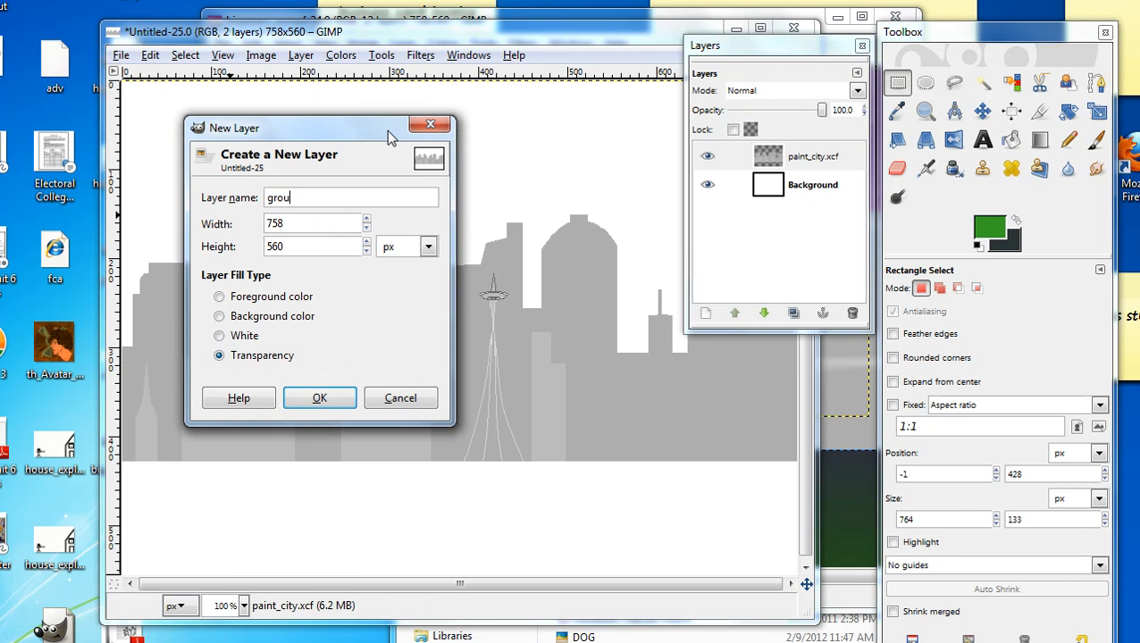
{"action": "key", "text": "Return"}
{"action": "left_click", "coordinate": [719, 156]}
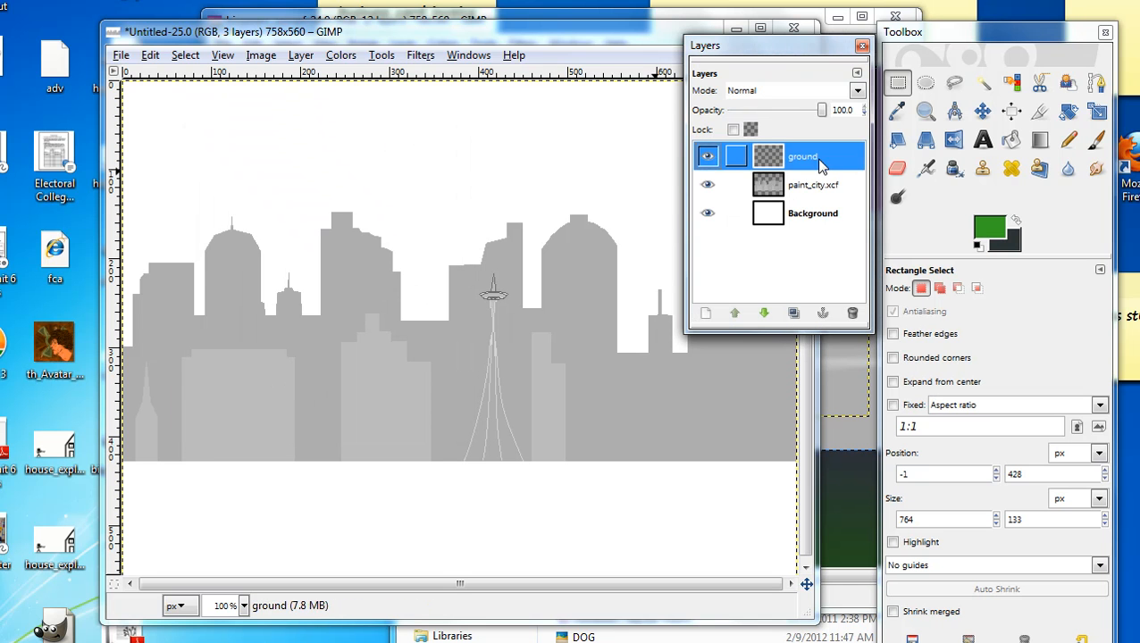
Step: Select the full-width area below the skyline and fill it upward on the ground layer with the FG to BG (HSV counter-clockwise) gradient
{"action": "left_click_drag", "start_coordinate": [151, 461], "coordinate": [752, 635]}
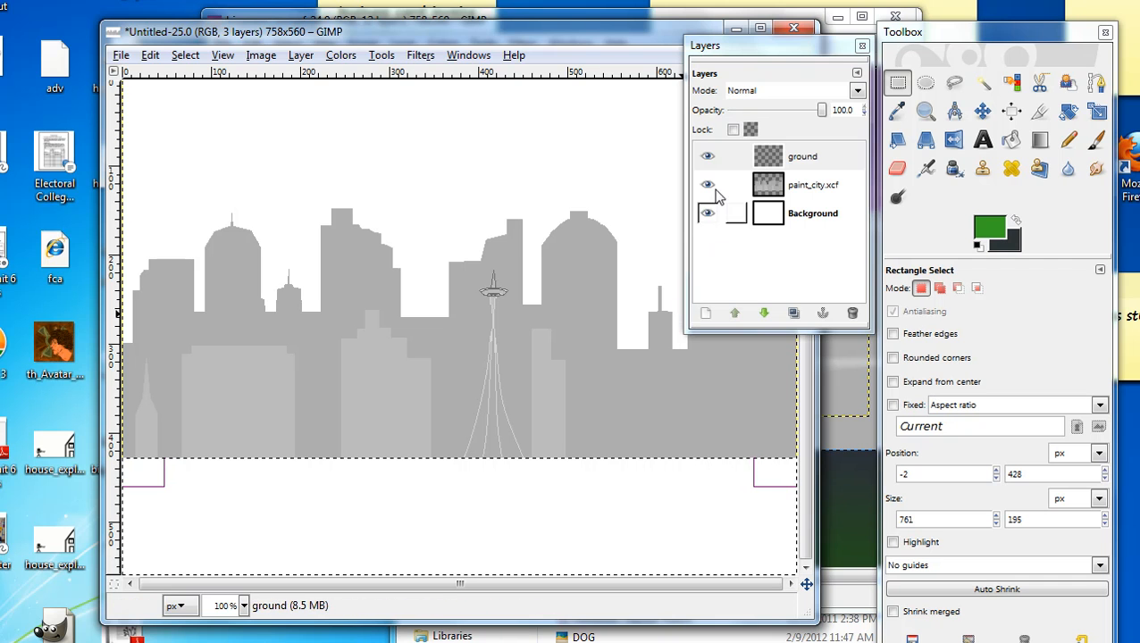
{"action": "left_click", "coordinate": [787, 159]}
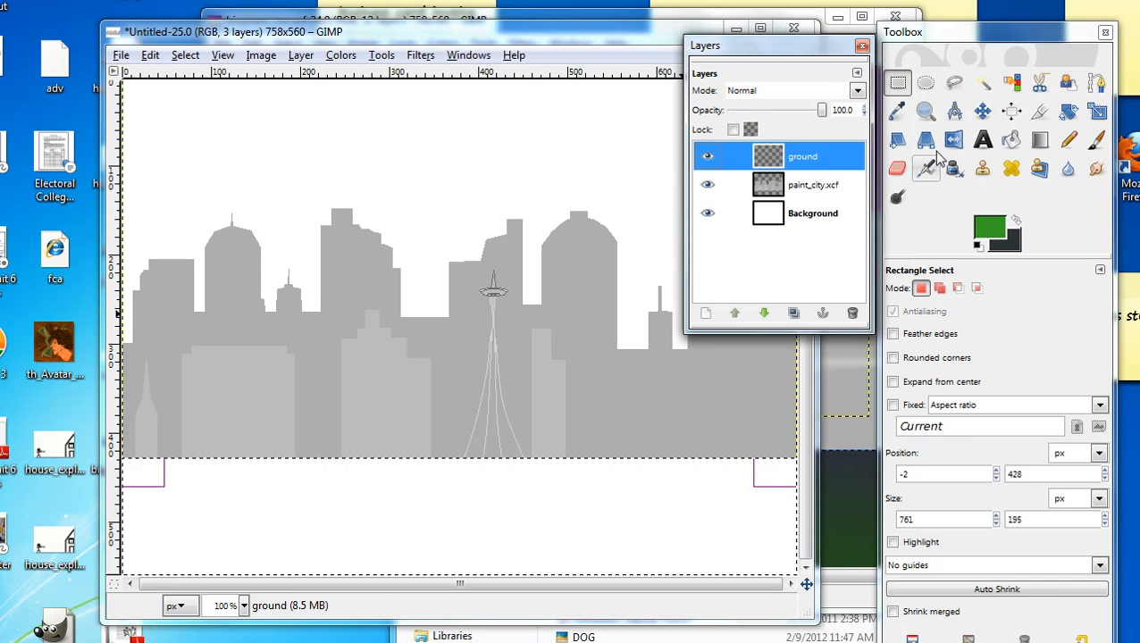
{"action": "left_click", "coordinate": [1038, 149]}
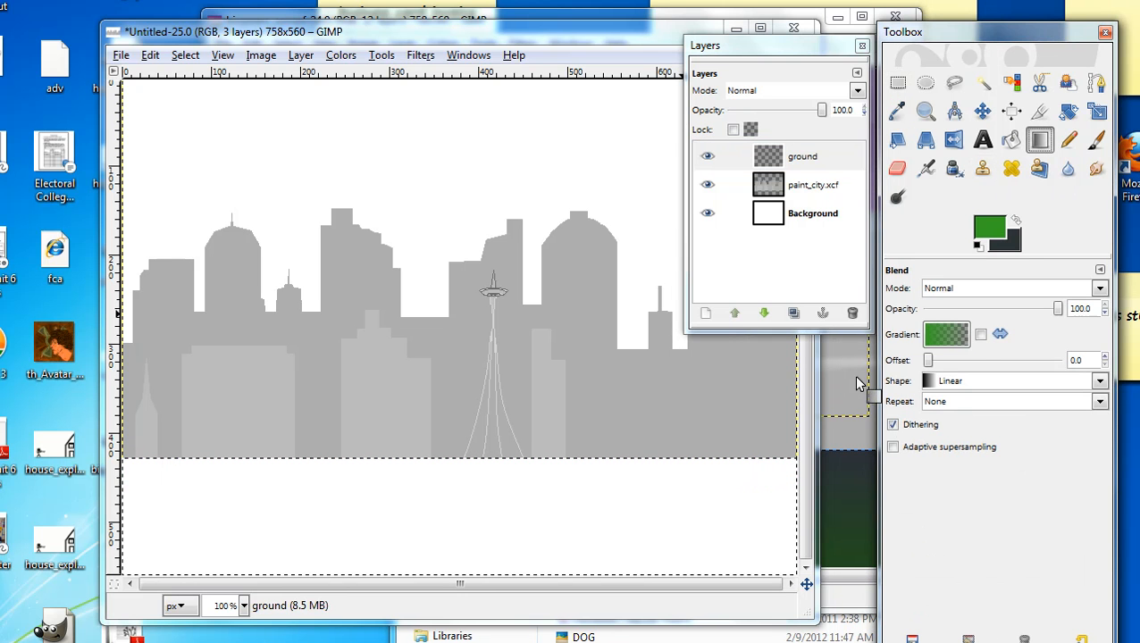
{"action": "left_click", "coordinate": [969, 336]}
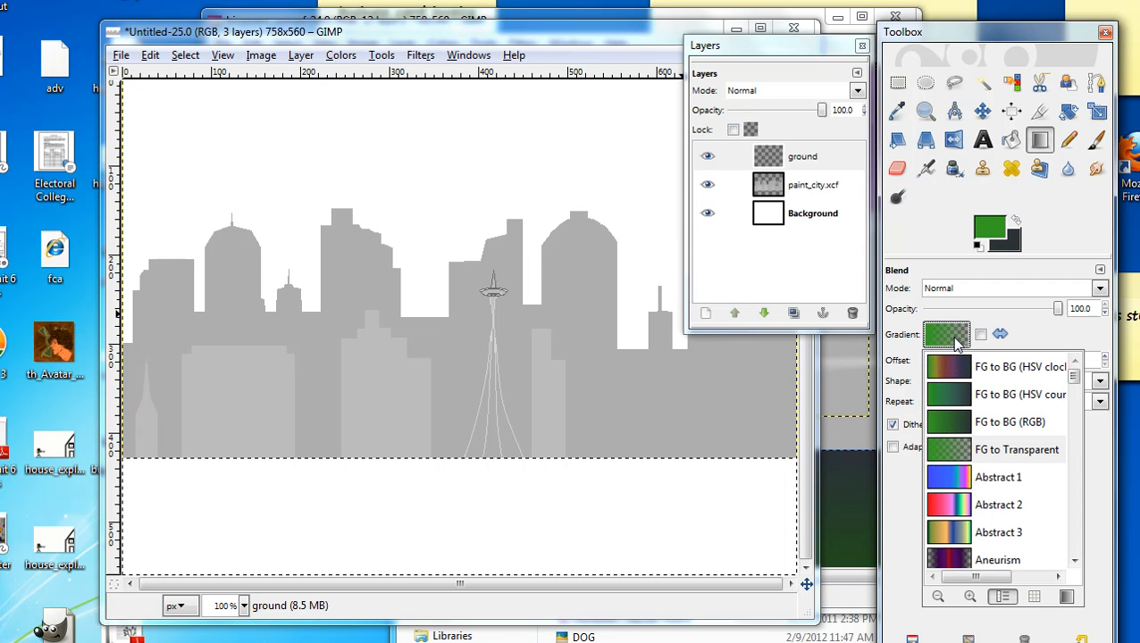
{"action": "left_click", "coordinate": [965, 404]}
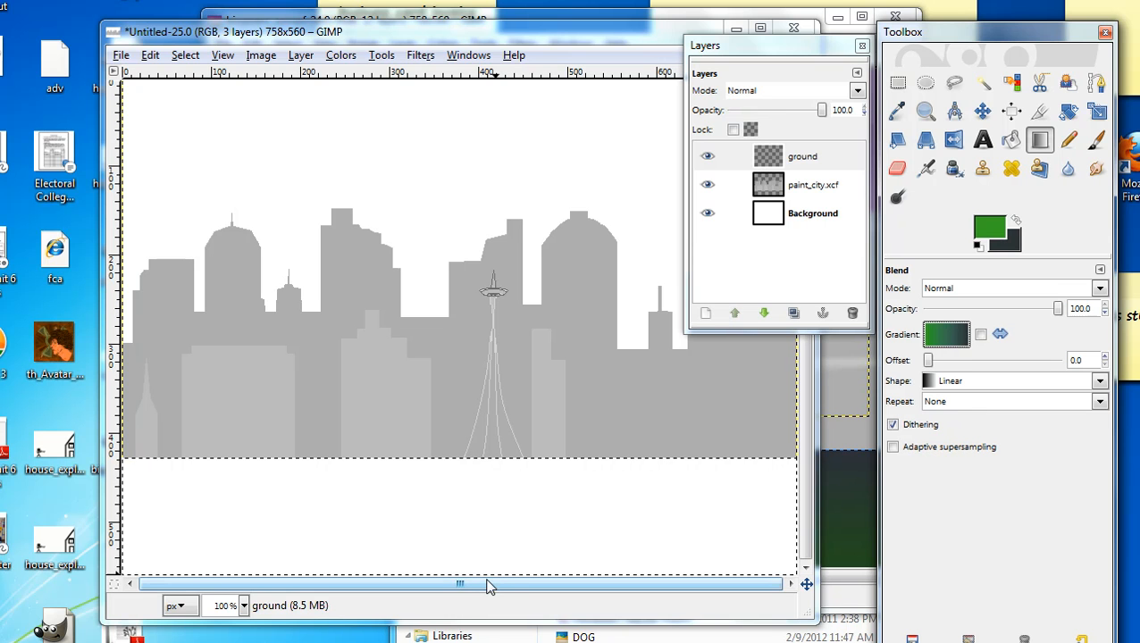
{"action": "left_click_drag", "start_coordinate": [481, 577], "coordinate": [481, 444]}
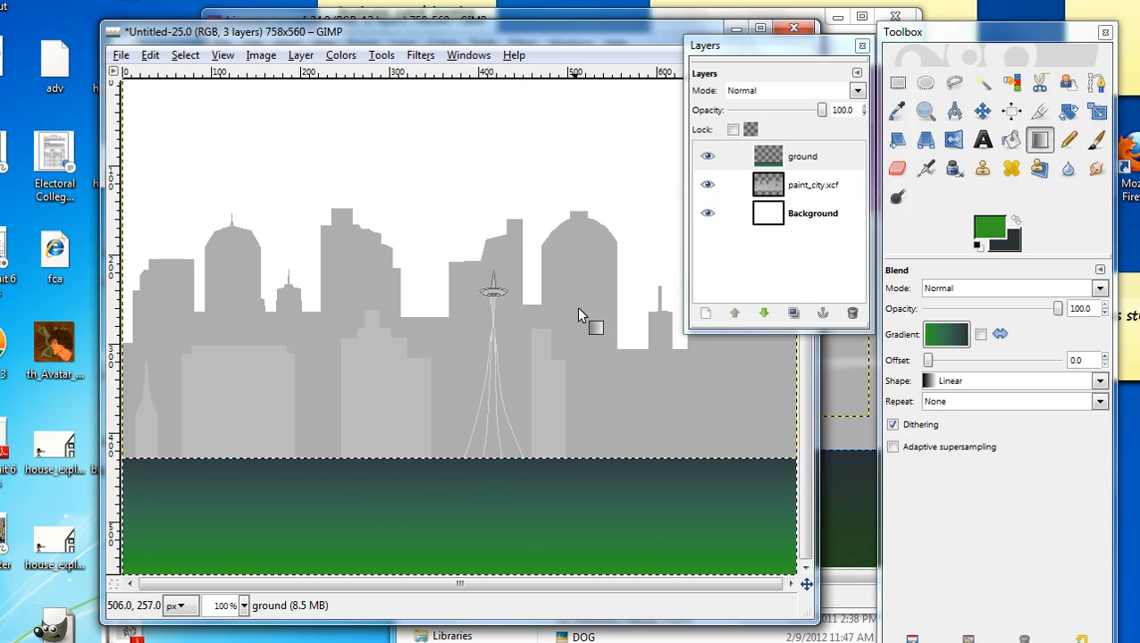
Step: Add a transparent 758 × 560 px layer named "sky 1"
{"action": "left_click", "coordinate": [707, 315]}
{"action": "left_click_drag", "start_coordinate": [152, 112], "coordinate": [410, 106]}
{"action": "type", "text": "sk"}
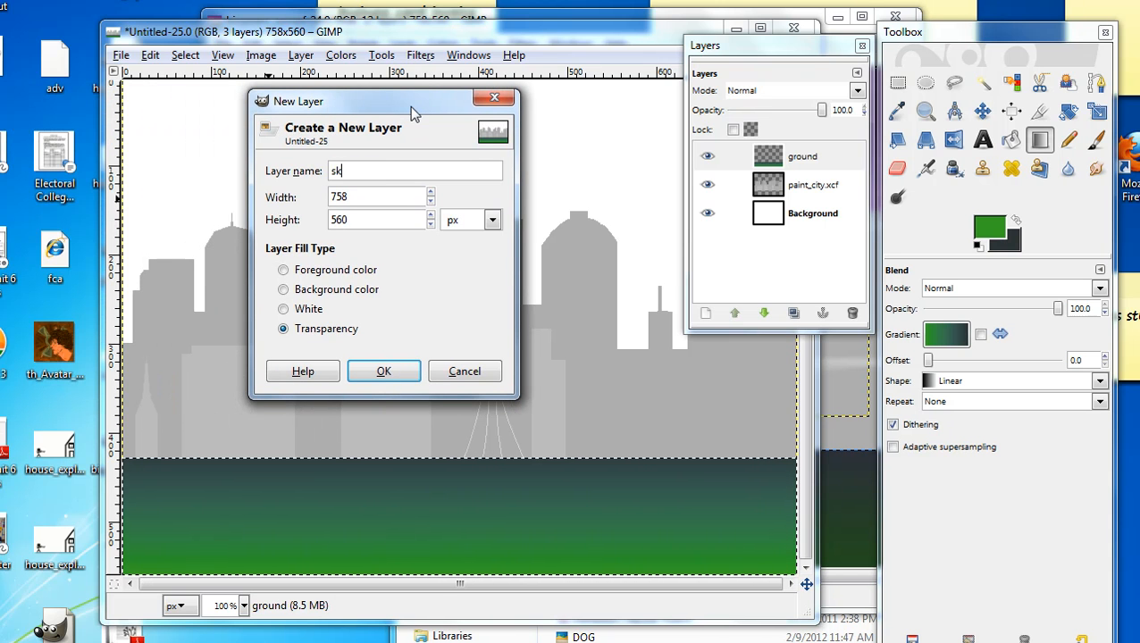
{"action": "type", "text": "y 1"}
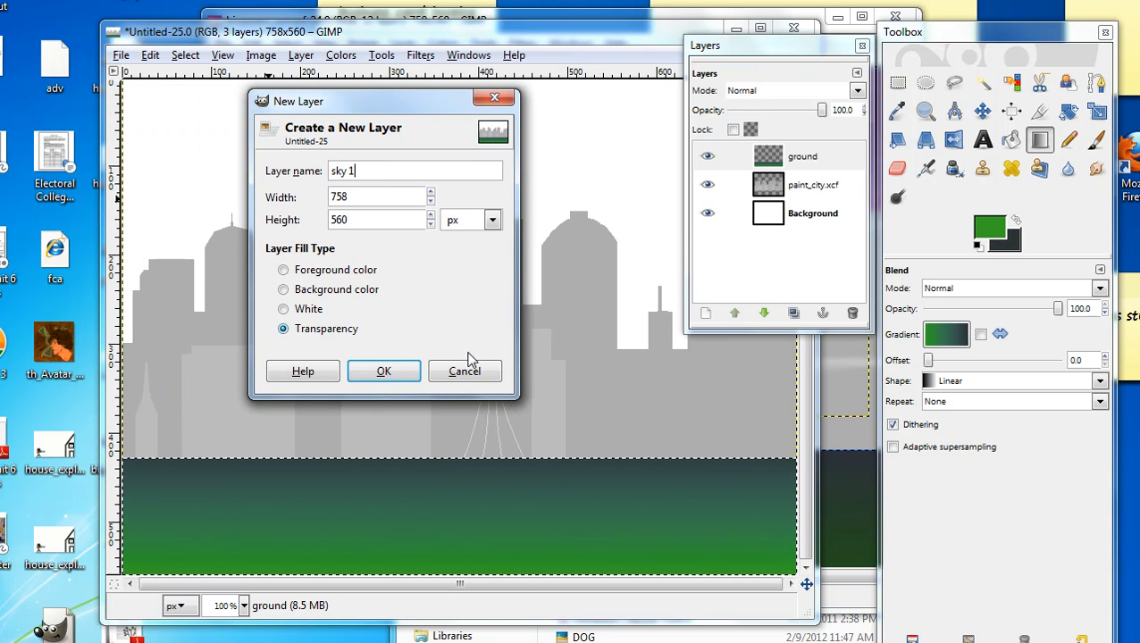
{"action": "left_click", "coordinate": [387, 374]}
Step: Move the sky 1 layer down so that it sits between paint_city.xcf and Background
{"action": "left_click", "coordinate": [720, 156]}
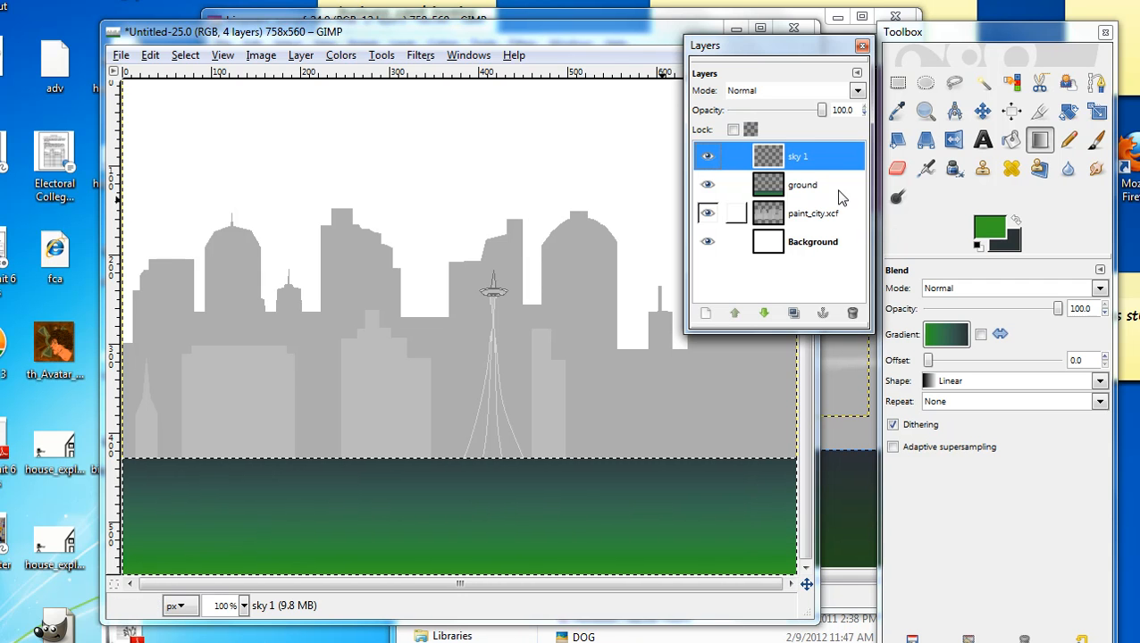
{"action": "mouse_move", "coordinate": [802, 159]}
{"action": "left_mouse_down"}
{"action": "mouse_move", "coordinate": [809, 174]}
{"action": "mouse_move", "coordinate": [801, 166]}
{"action": "left_mouse_up"}
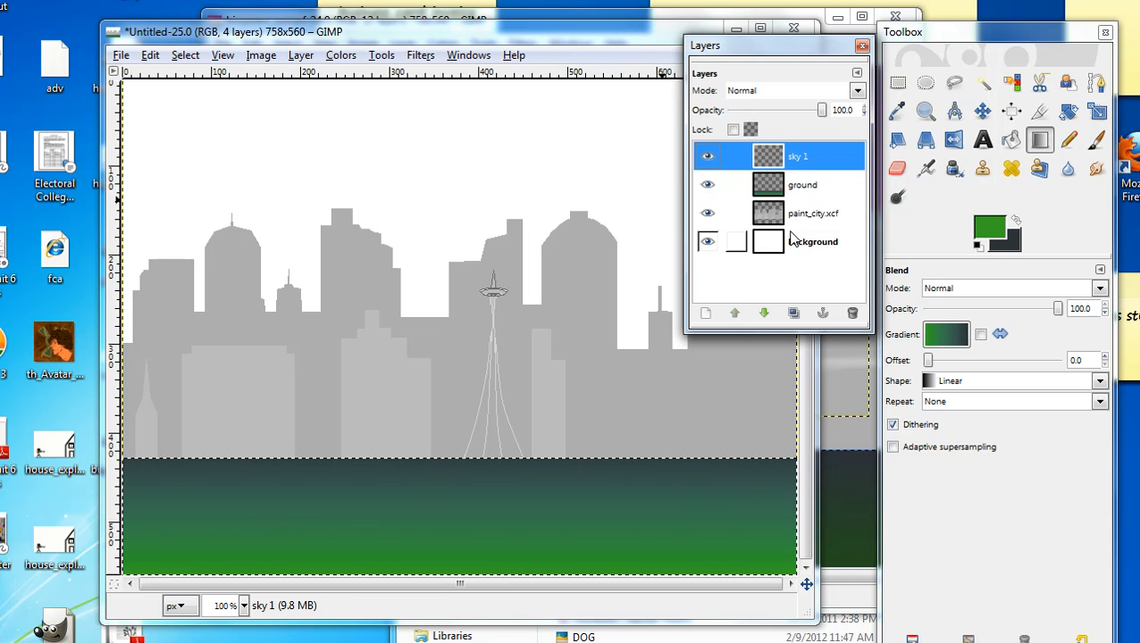
{"action": "left_click", "coordinate": [765, 315]}
{"action": "left_click", "coordinate": [765, 315]}
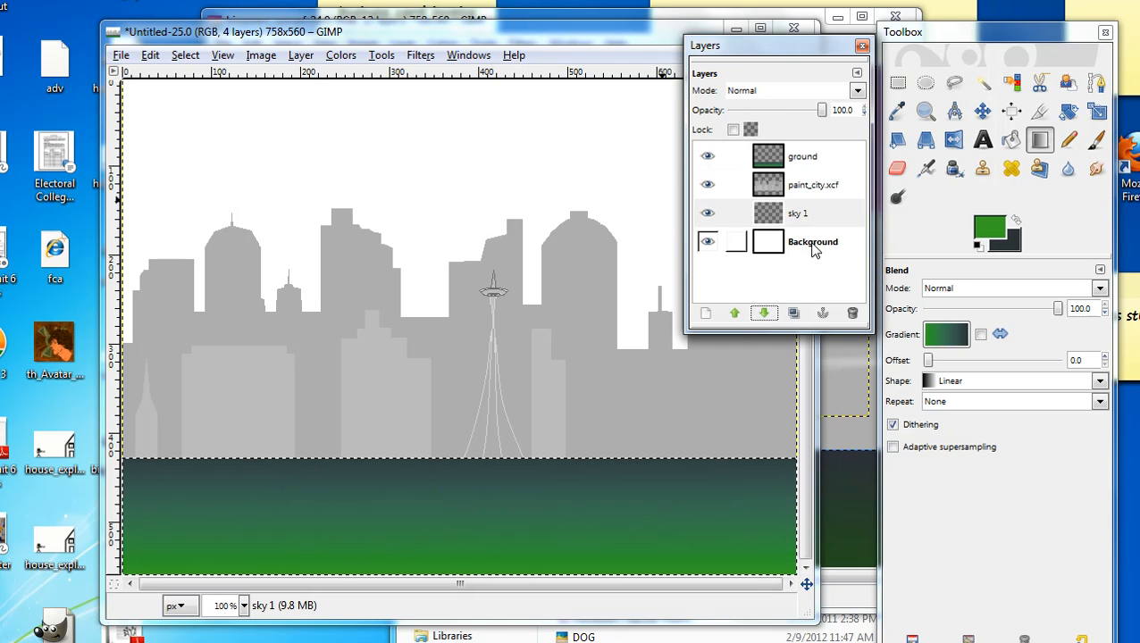
Step: Set the foreground colour to dark purple 41236d and choose the FG to Transparent gradient for the Blend tool
{"action": "left_click", "coordinate": [989, 236]}
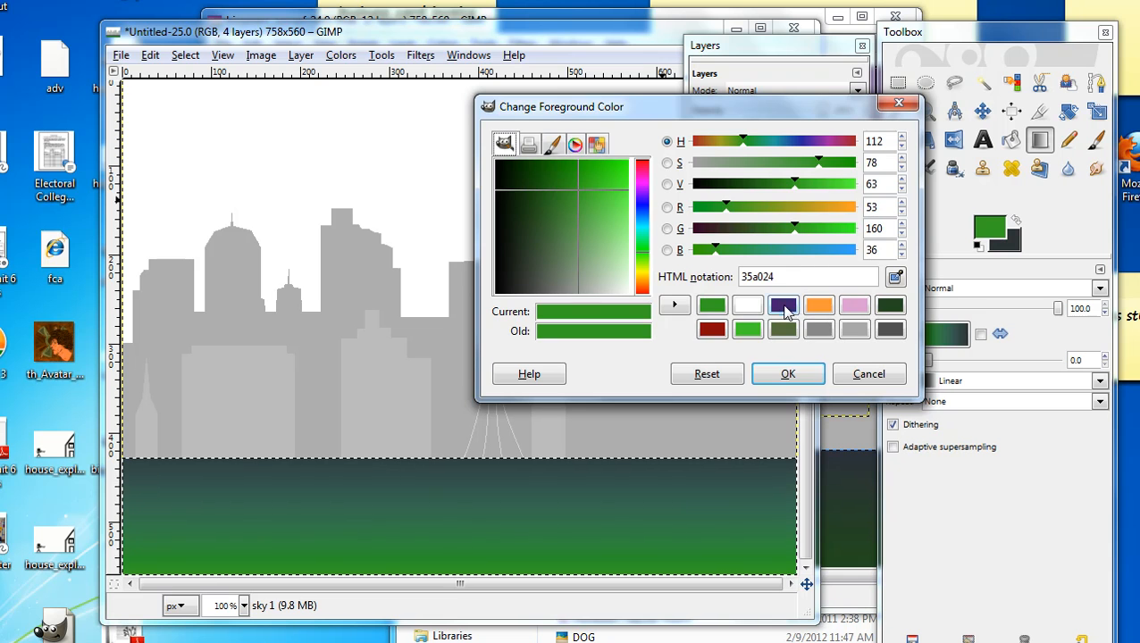
{"action": "left_click", "coordinate": [783, 305]}
{"action": "left_click", "coordinate": [798, 375]}
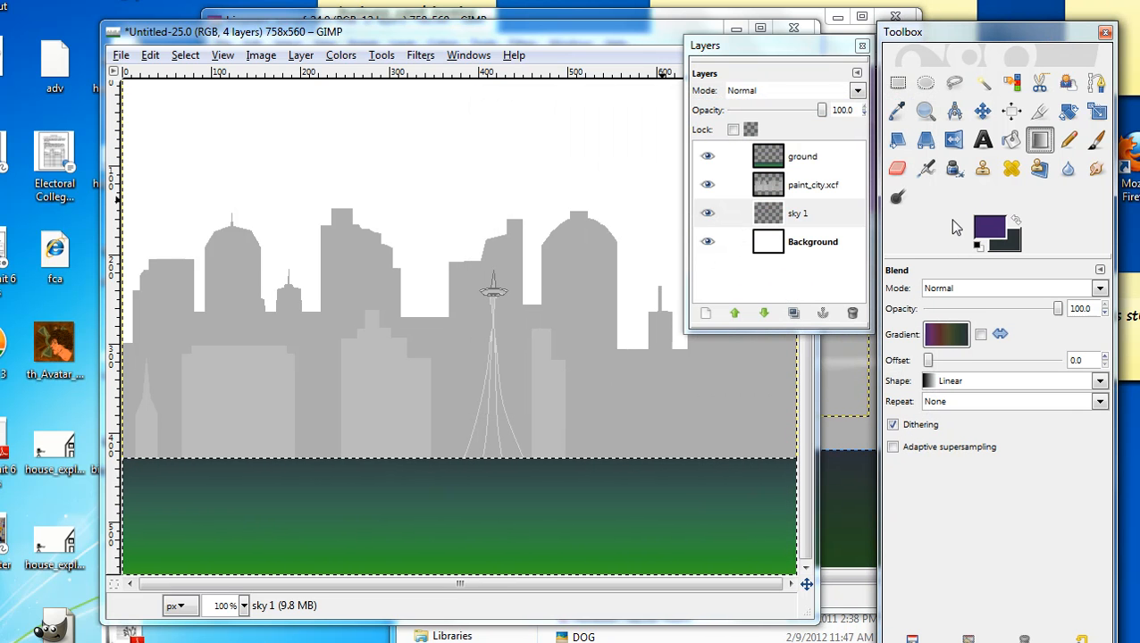
{"action": "left_click", "coordinate": [969, 344]}
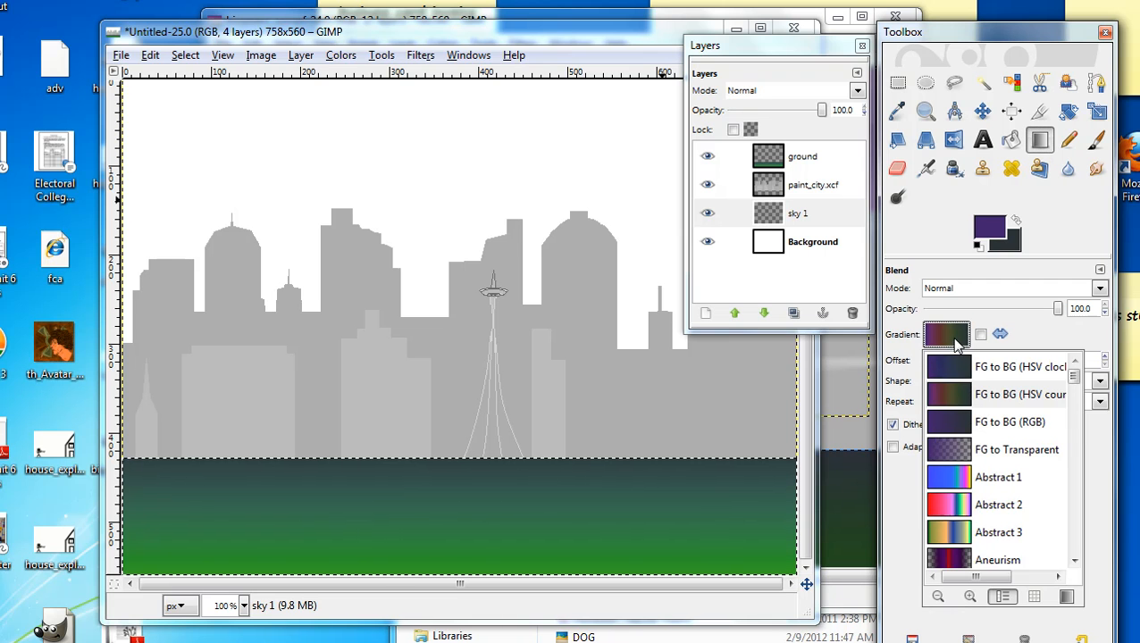
{"action": "left_click", "coordinate": [970, 454]}
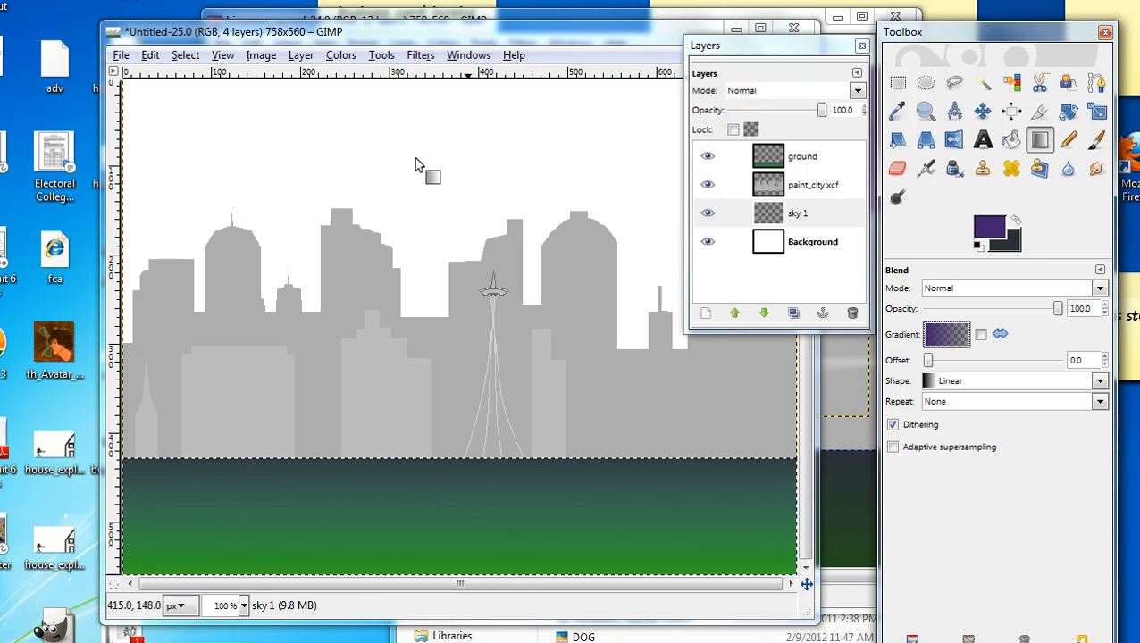
Step: Clear the selection and apply the purple gradient to sky 1, straight down from the image's upper edge to the tallest rooftops
{"action": "left_click", "coordinate": [189, 54]}
{"action": "left_click", "coordinate": [198, 98]}
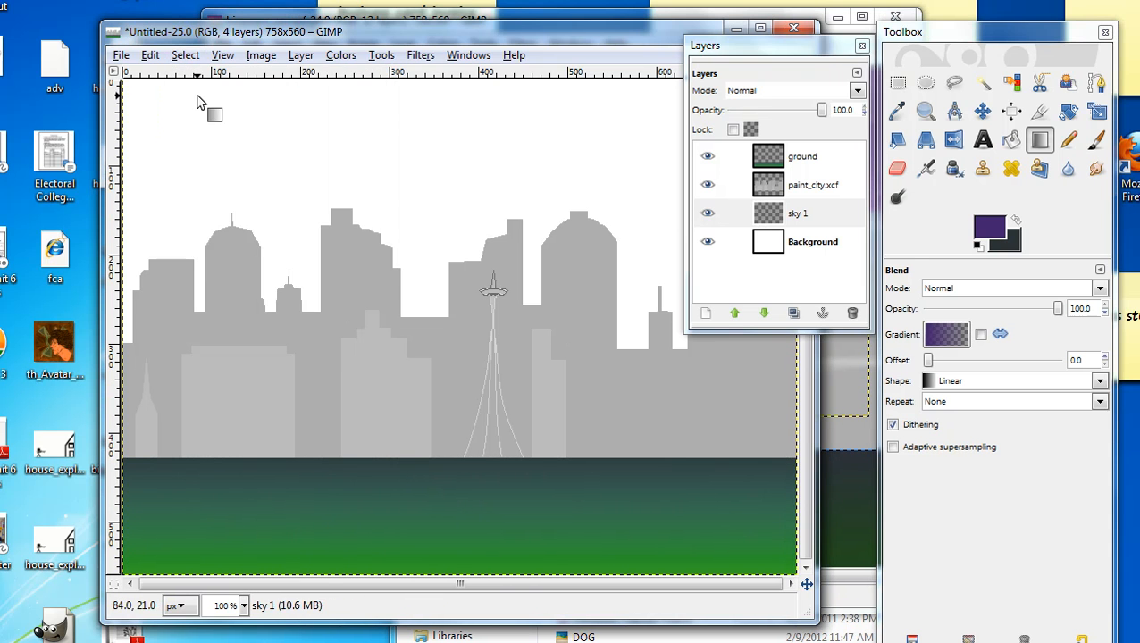
{"action": "left_click", "coordinate": [800, 221]}
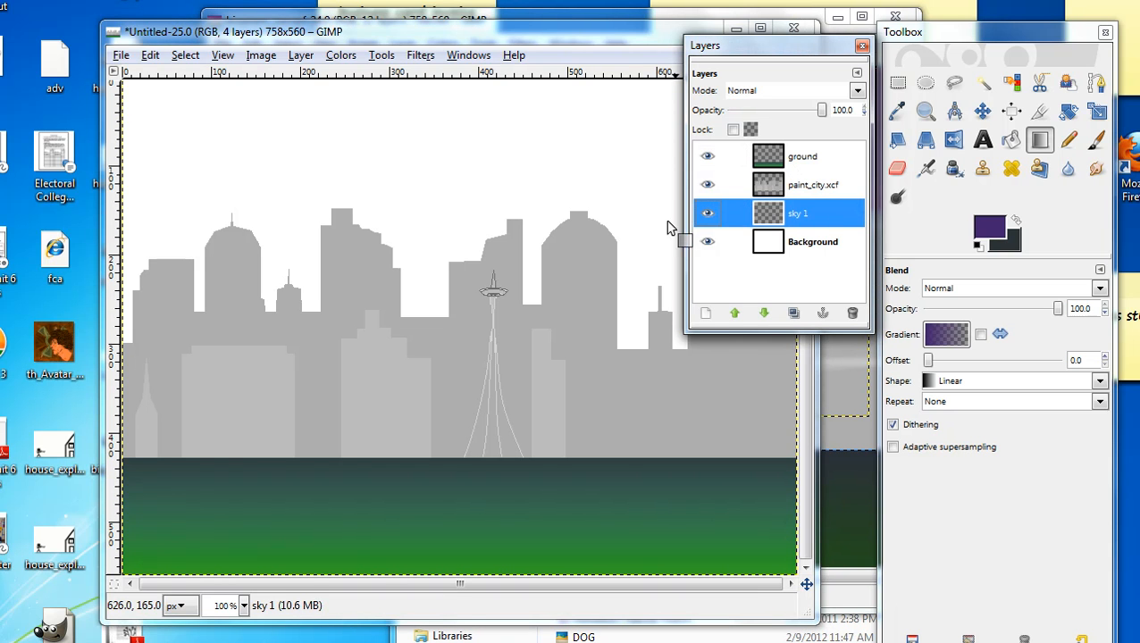
{"action": "left_click_drag", "start_coordinate": [455, 80], "coordinate": [457, 205]}
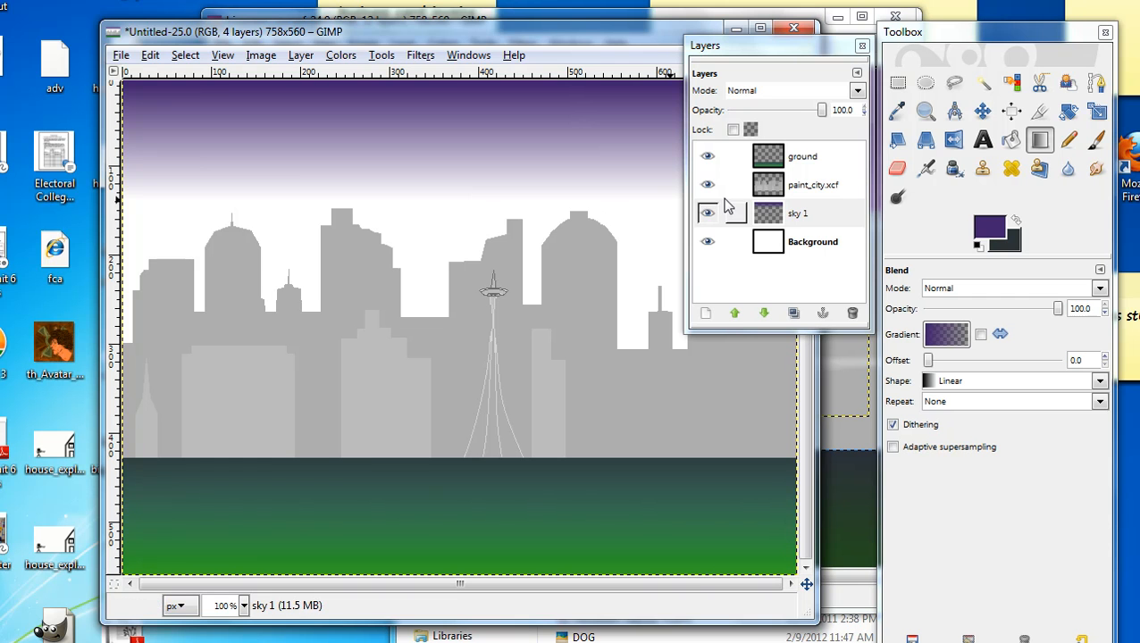
Step: Add a transparent 758 × 560 px layer named "sky2" above sky 1
{"action": "left_click", "coordinate": [705, 313]}
{"action": "left_click_drag", "start_coordinate": [181, 126], "coordinate": [400, 125]}
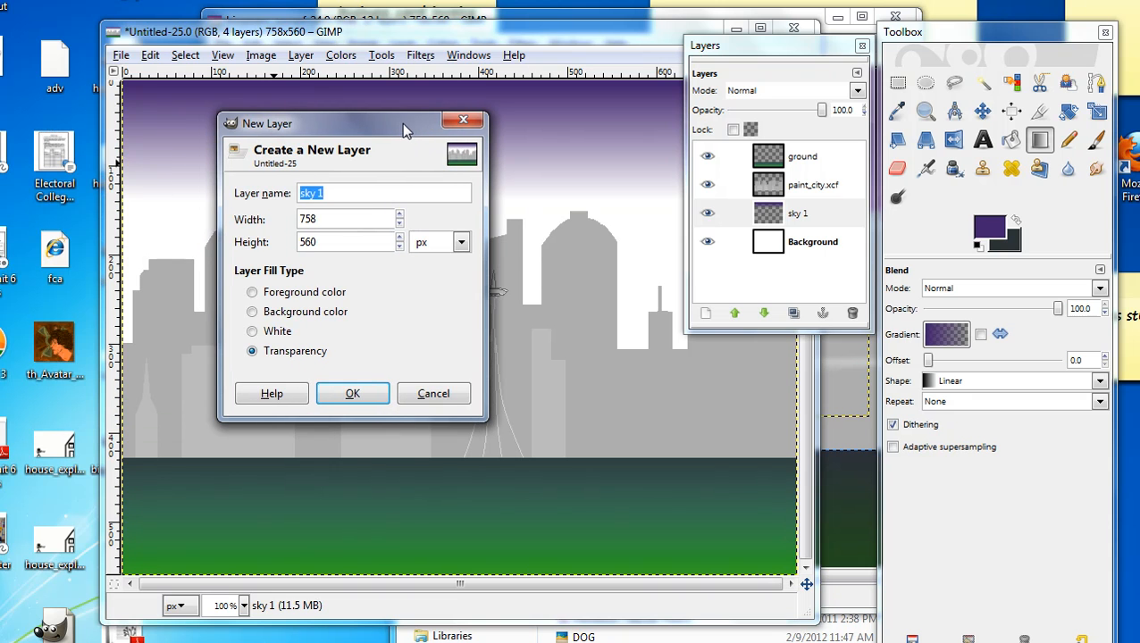
{"action": "type", "text": "sky2"}
{"action": "key", "text": "Return"}
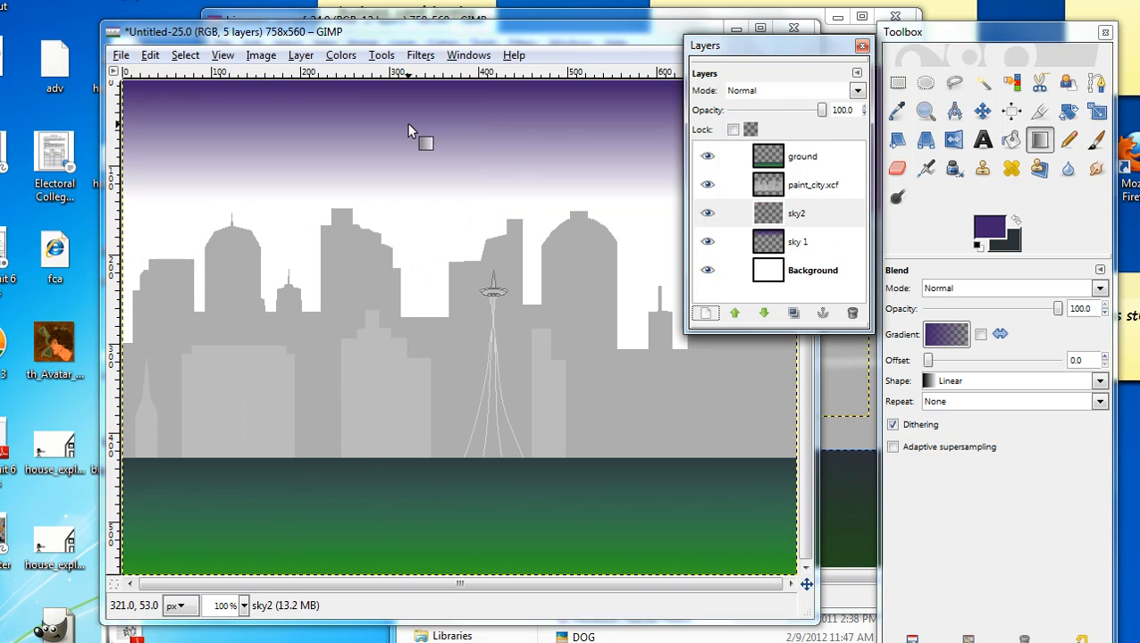
Step: Apply a pink (d99cce) FG to Transparent gradient to sky2, straight up from the middle of the buildings into the purple sky
{"action": "left_click", "coordinate": [798, 215]}
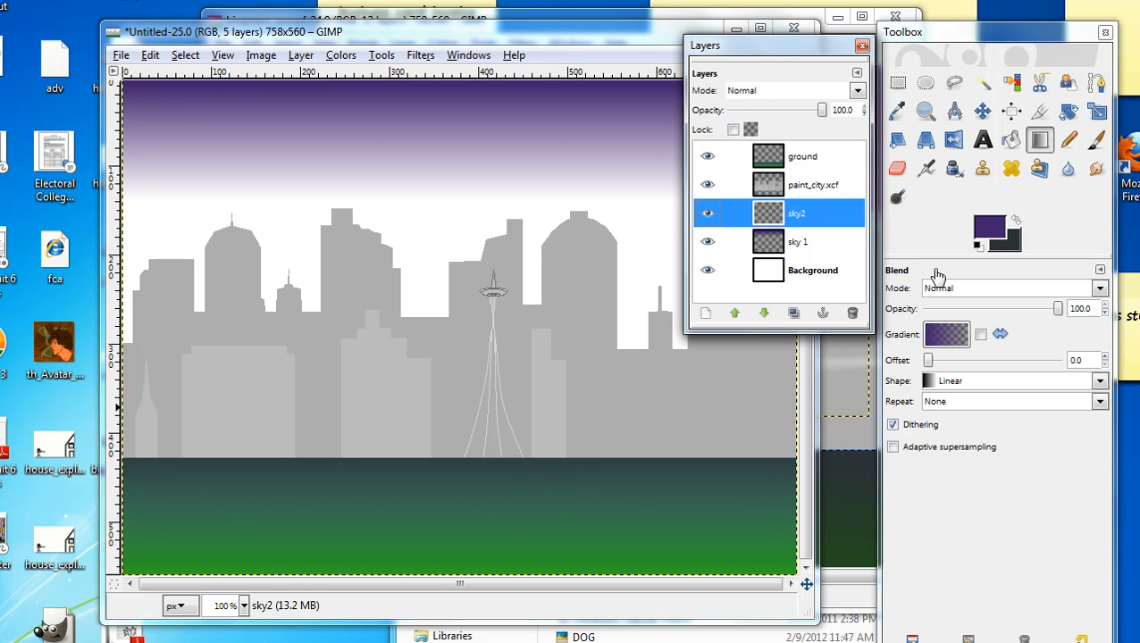
{"action": "left_click", "coordinate": [988, 232]}
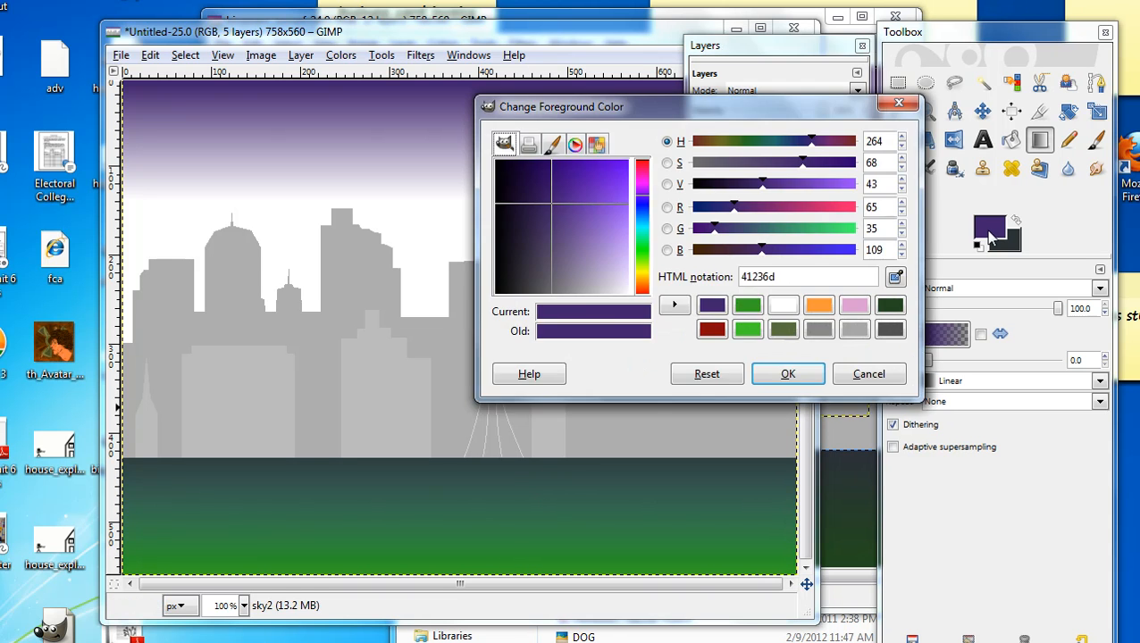
{"action": "left_click", "coordinate": [845, 308]}
{"action": "left_click", "coordinate": [788, 373]}
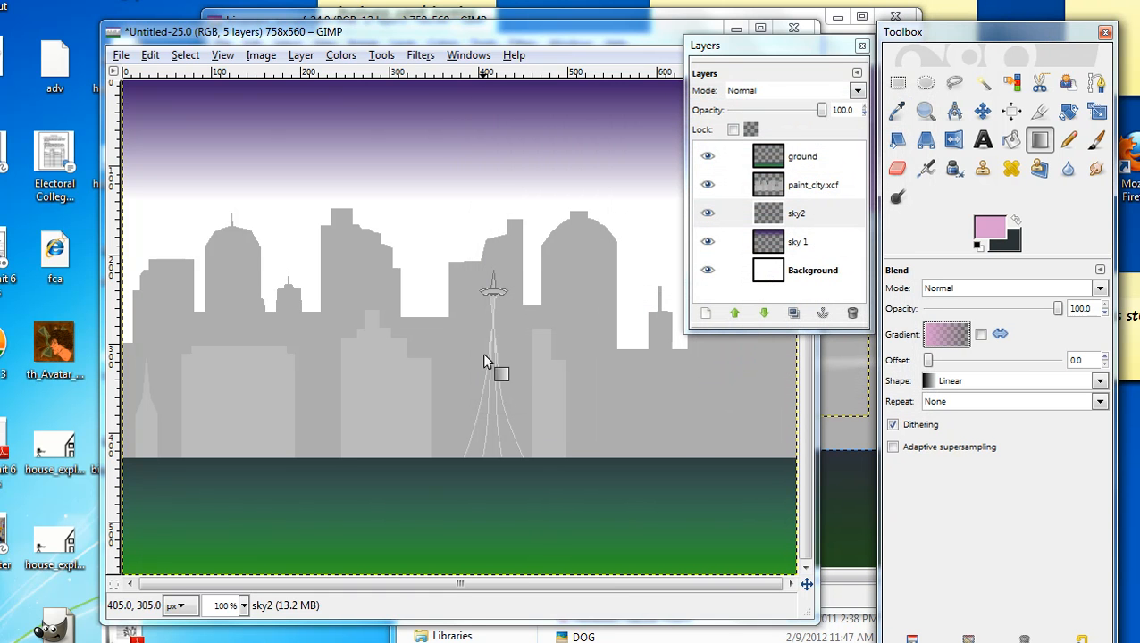
{"action": "left_click_drag", "start_coordinate": [477, 357], "coordinate": [474, 132]}
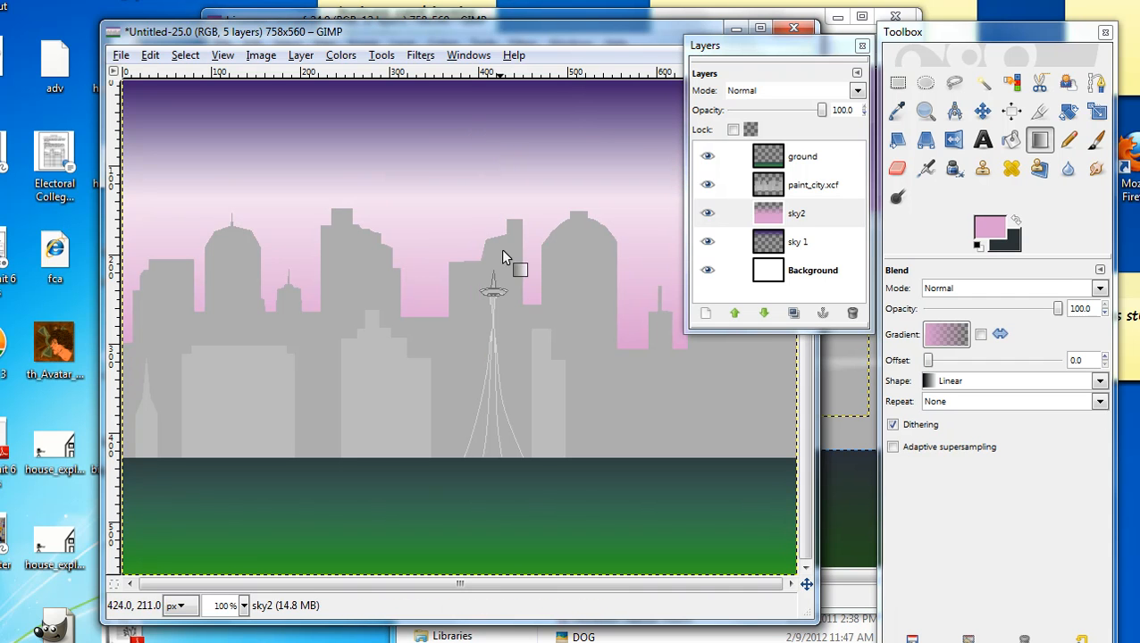
Step: Add a transparent 758 × 560 px layer named "sun" between paint_city.xcf and sky2
{"action": "left_click_drag", "start_coordinate": [576, 41], "coordinate": [431, 61]}
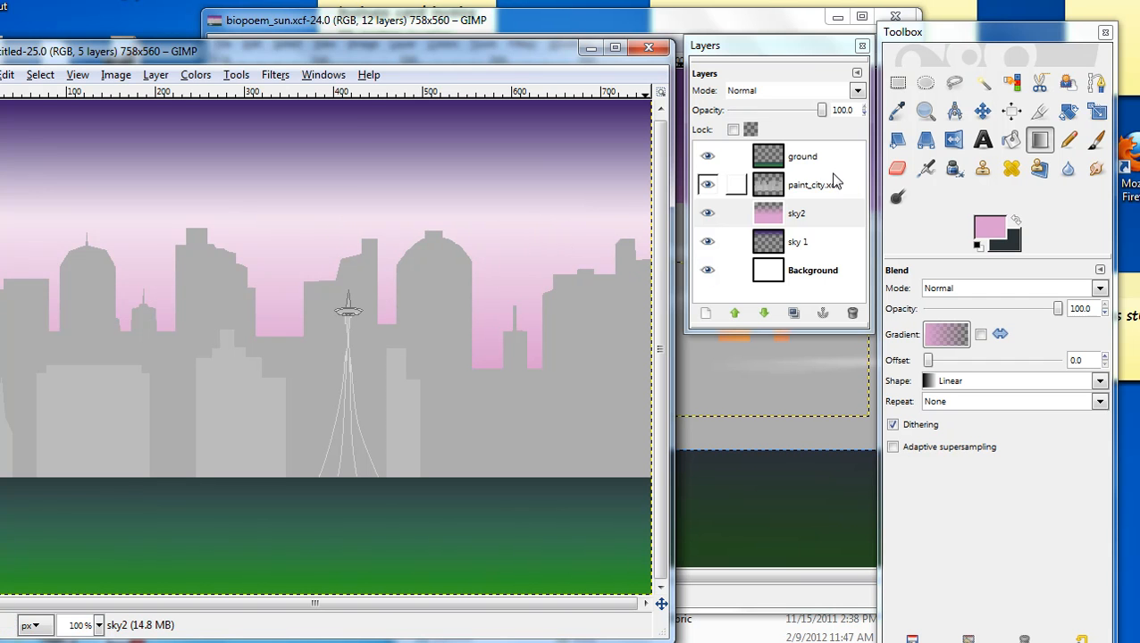
{"action": "left_click", "coordinate": [703, 315]}
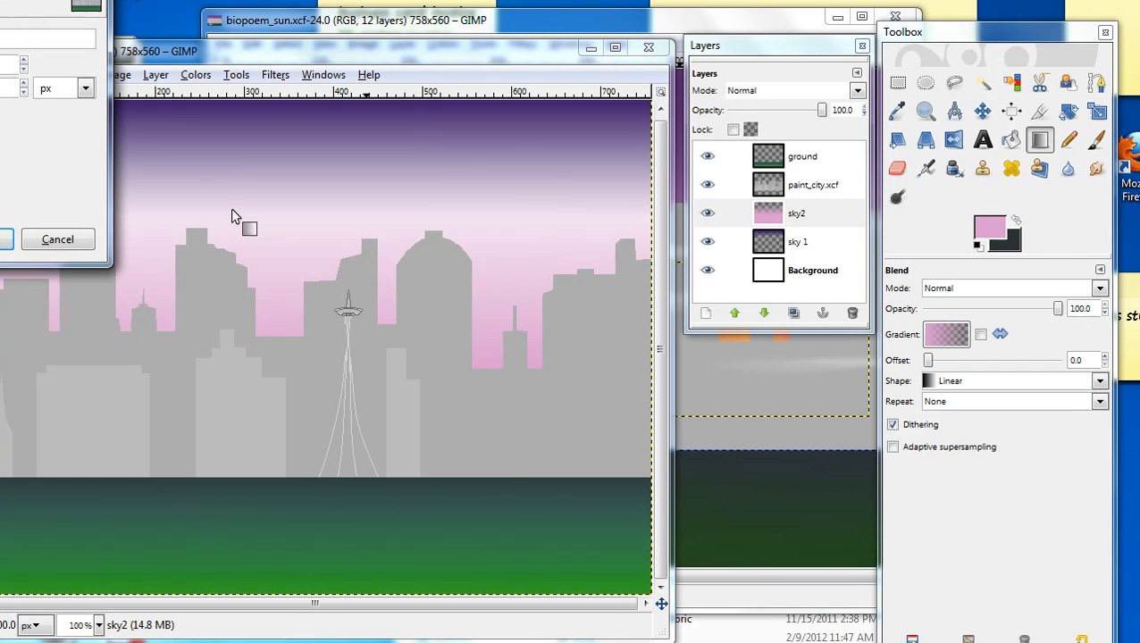
{"action": "type", "text": "sun"}
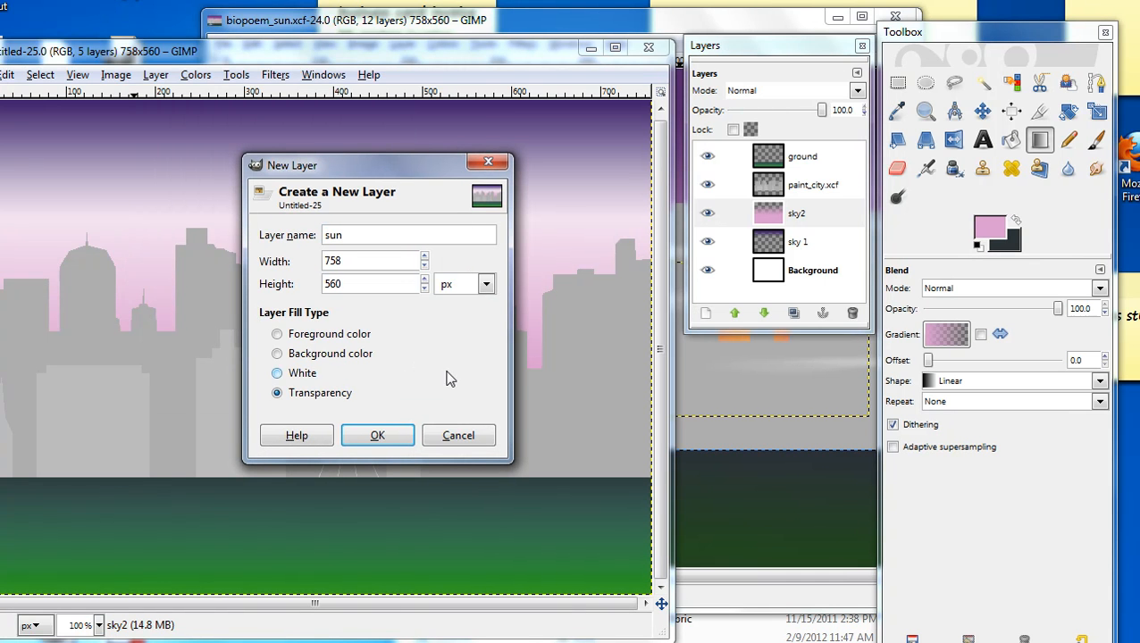
{"action": "left_click", "coordinate": [377, 436]}
{"action": "left_click", "coordinate": [808, 223]}
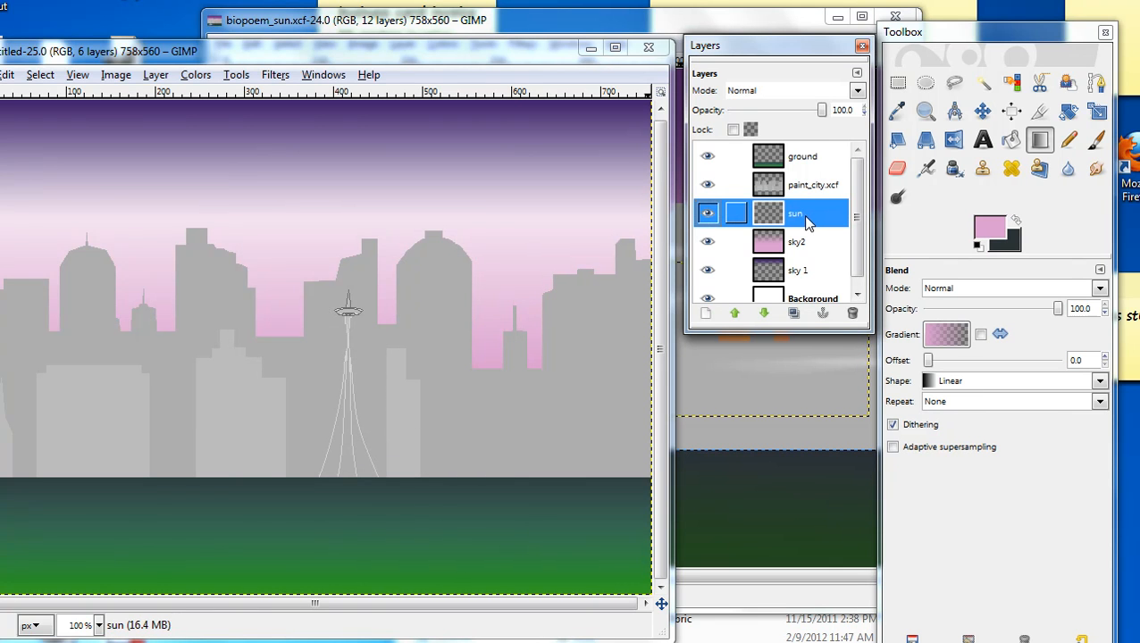
Step: Draw a nearly circular ellipse selection of about 222 × 210 px on the sun layer, over the gap right of the domed building
{"action": "left_click", "coordinate": [930, 85]}
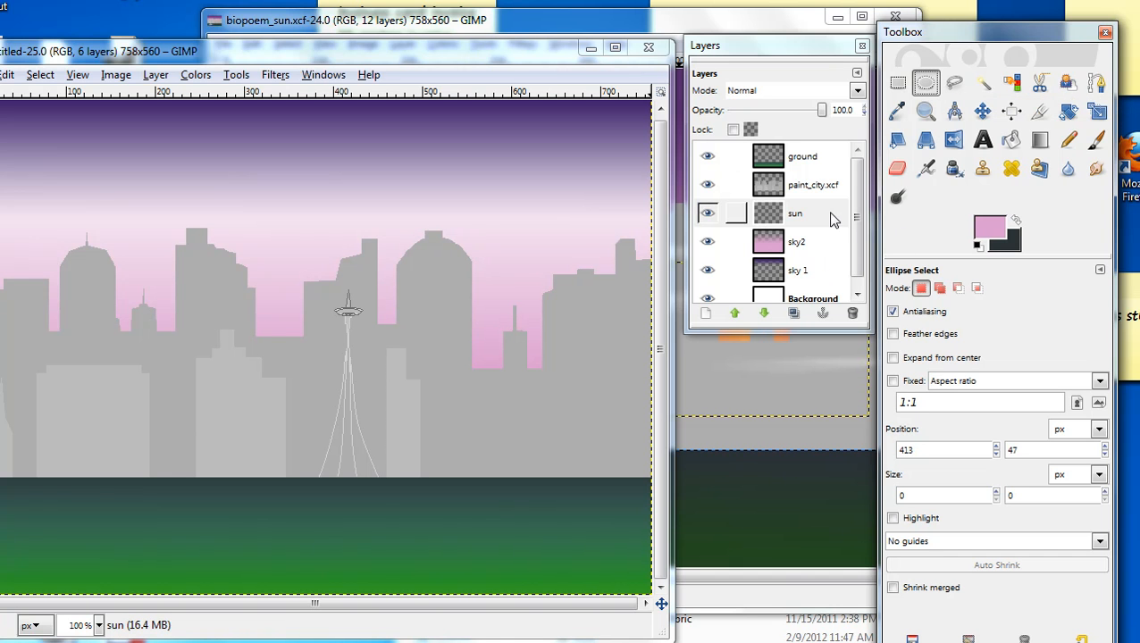
{"action": "left_click", "coordinate": [860, 218]}
{"action": "scroll", "coordinate": [859, 217], "scroll_direction": "down", "scroll_amount": 1}
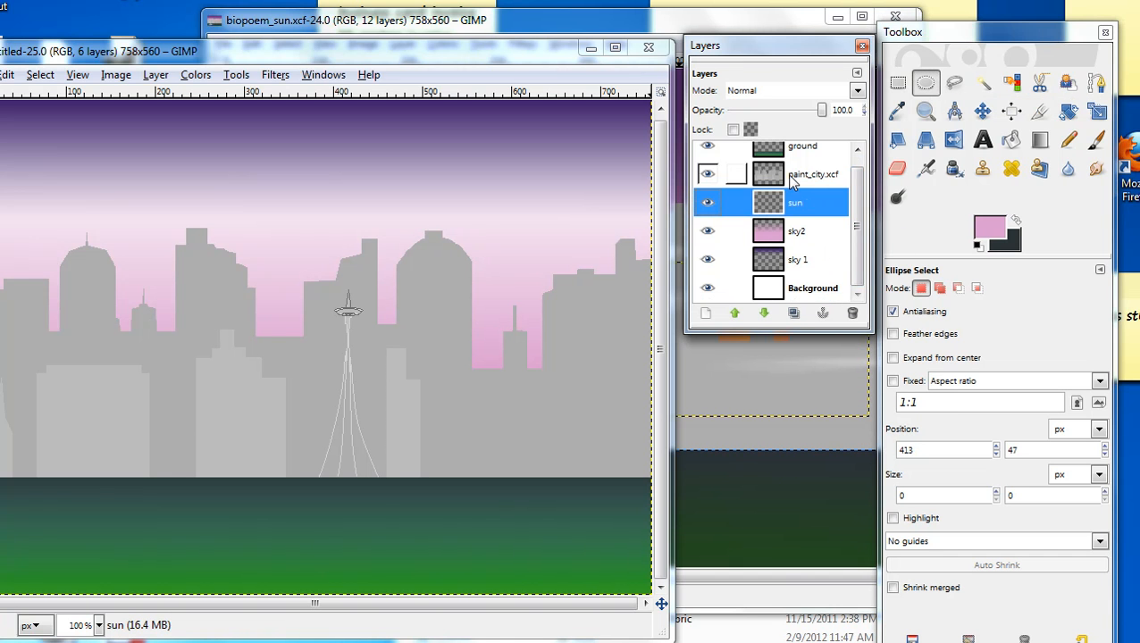
{"action": "left_click_drag", "start_coordinate": [409, 239], "coordinate": [605, 425]}
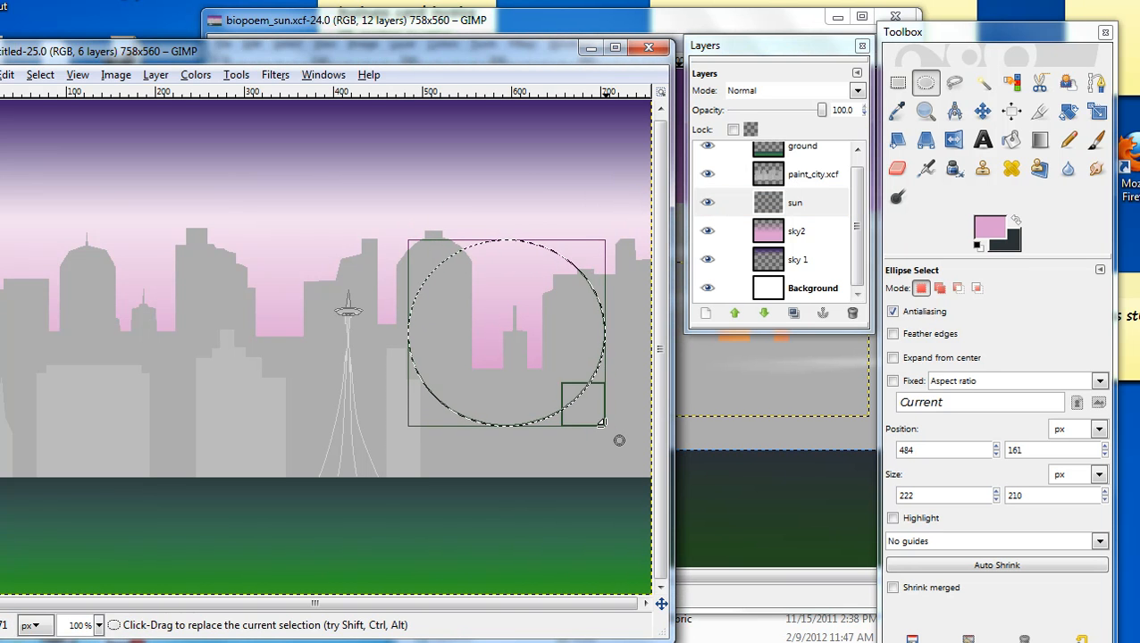
Step: Fill the circular selection on the sun layer with orange using Bucket Fill, and clear the selection
{"action": "left_click", "coordinate": [990, 227]}
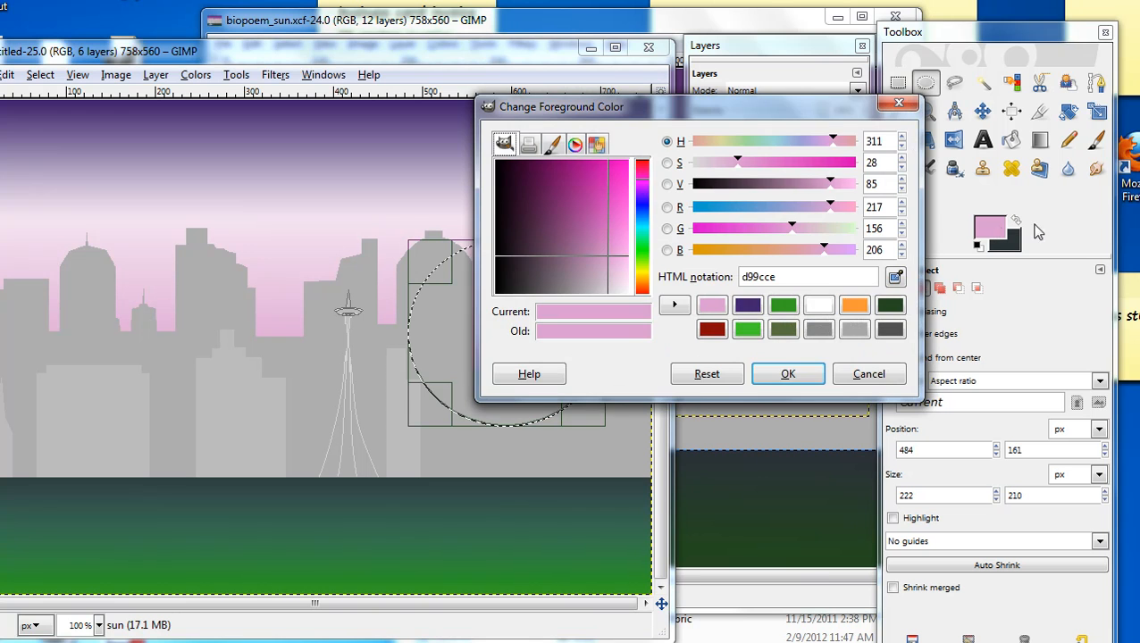
{"action": "left_click", "coordinate": [851, 306]}
{"action": "left_click", "coordinate": [791, 375]}
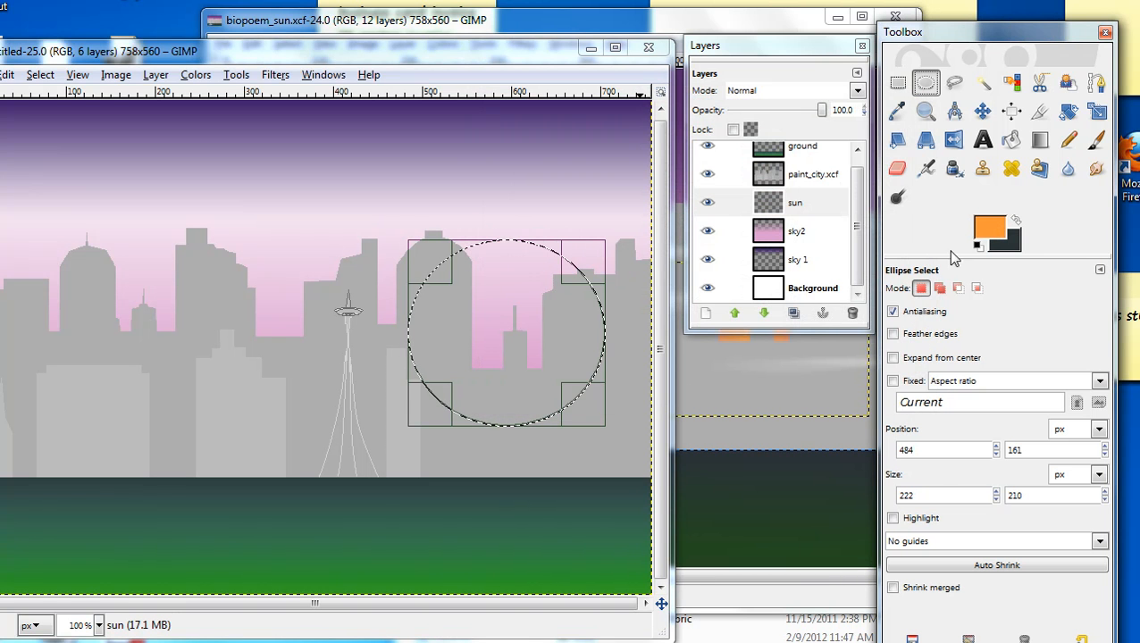
{"action": "left_click", "coordinate": [1011, 140]}
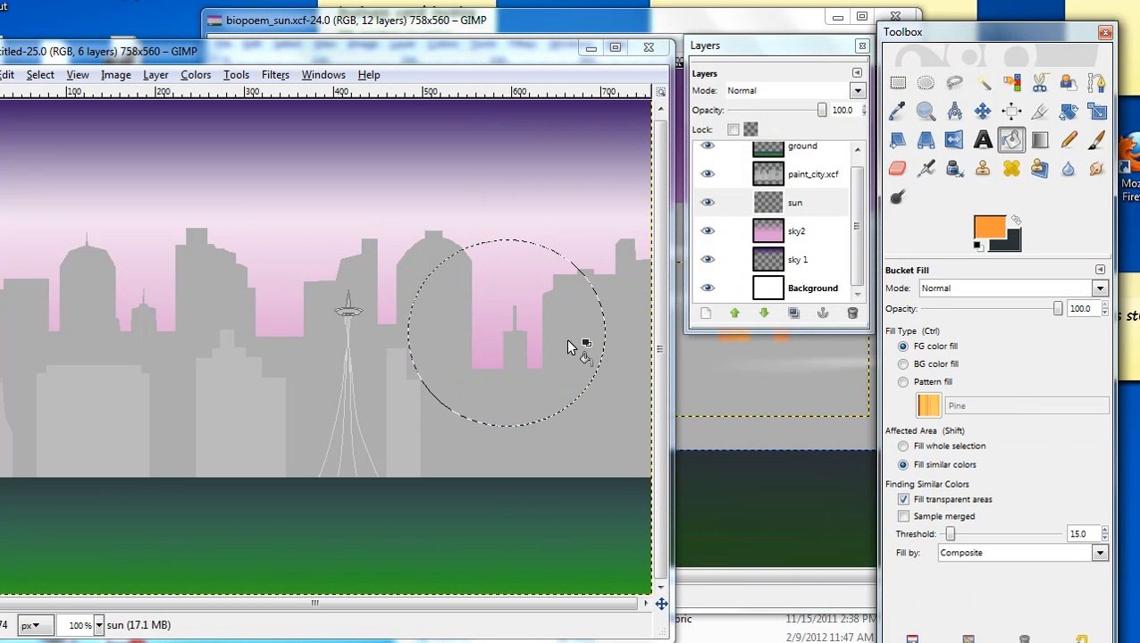
{"action": "left_click", "coordinate": [512, 339]}
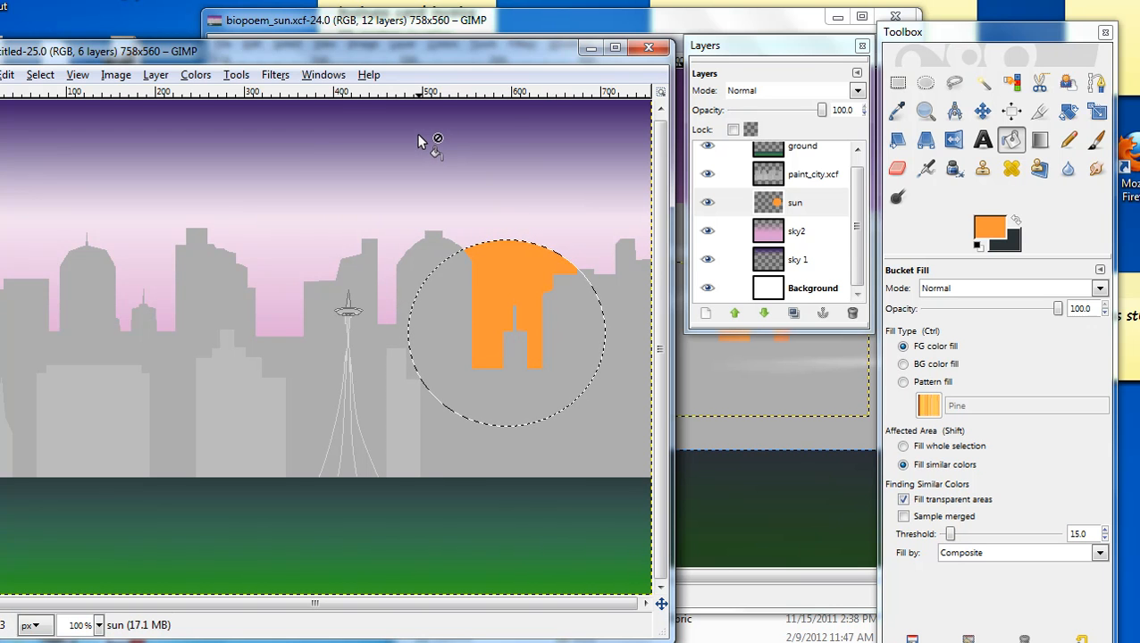
{"action": "left_click", "coordinate": [40, 76]}
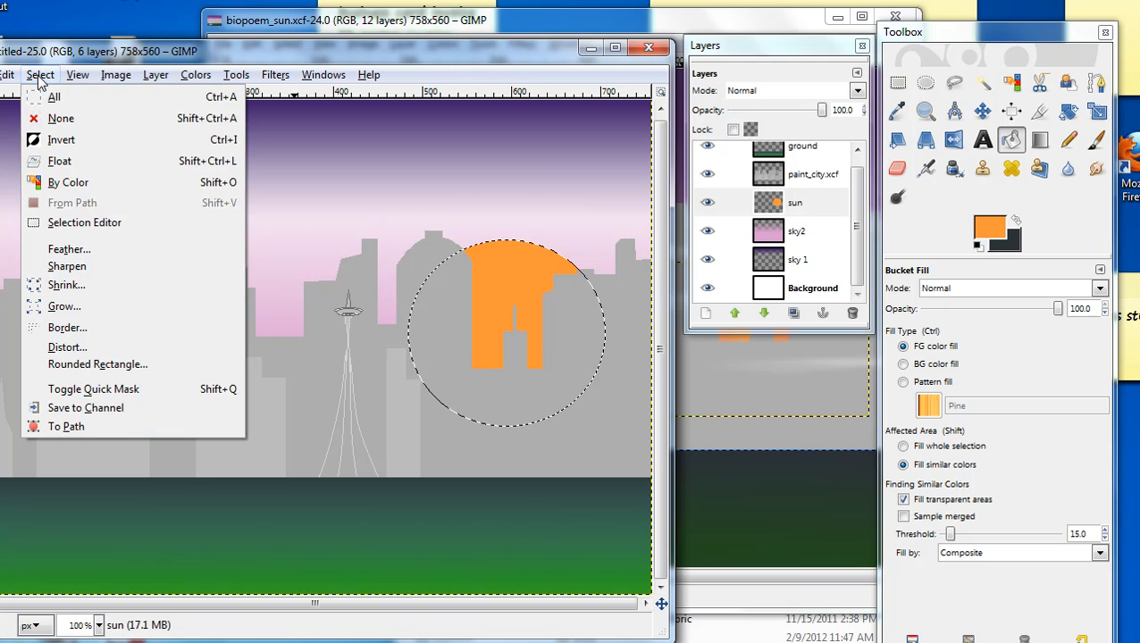
{"action": "left_click", "coordinate": [57, 118]}
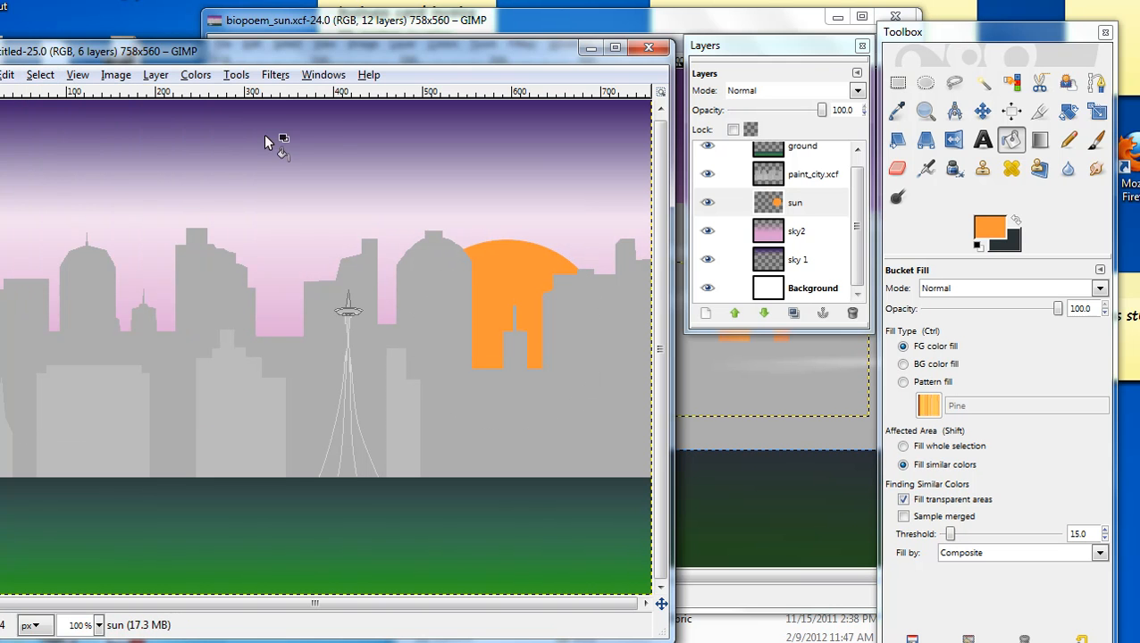
Step: Apply a Gaussian Blur with a 103 px horizontal and vertical radius and the RLE method to the sun layer
{"action": "left_click", "coordinate": [804, 211]}
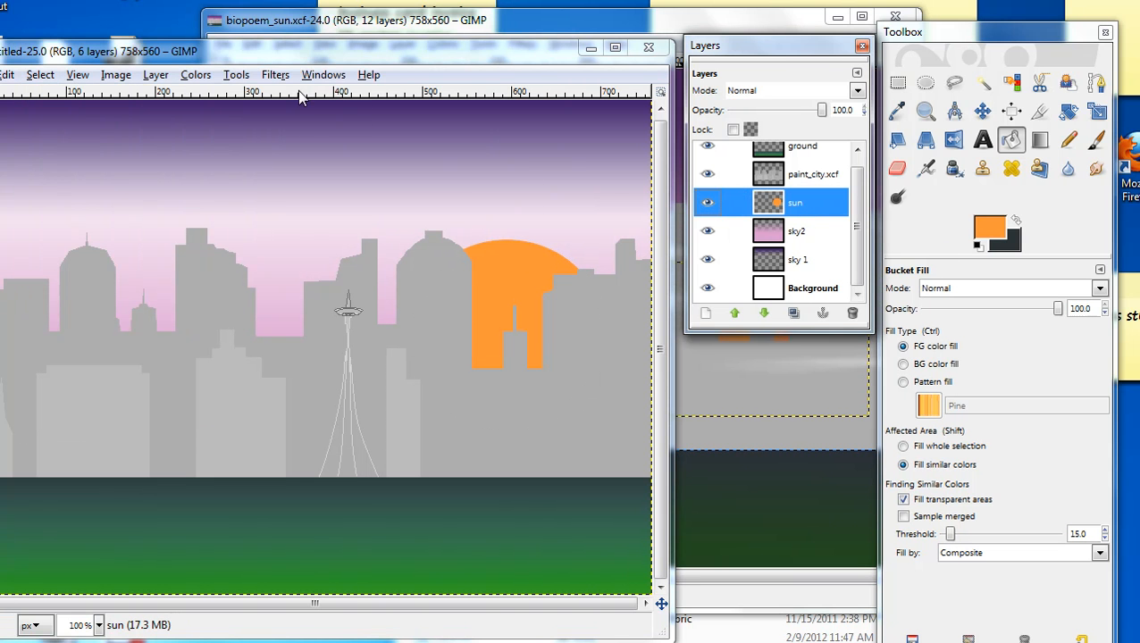
{"action": "left_click", "coordinate": [277, 77]}
{"action": "mouse_move", "coordinate": [357, 178]}
{"action": "left_click", "coordinate": [527, 195]}
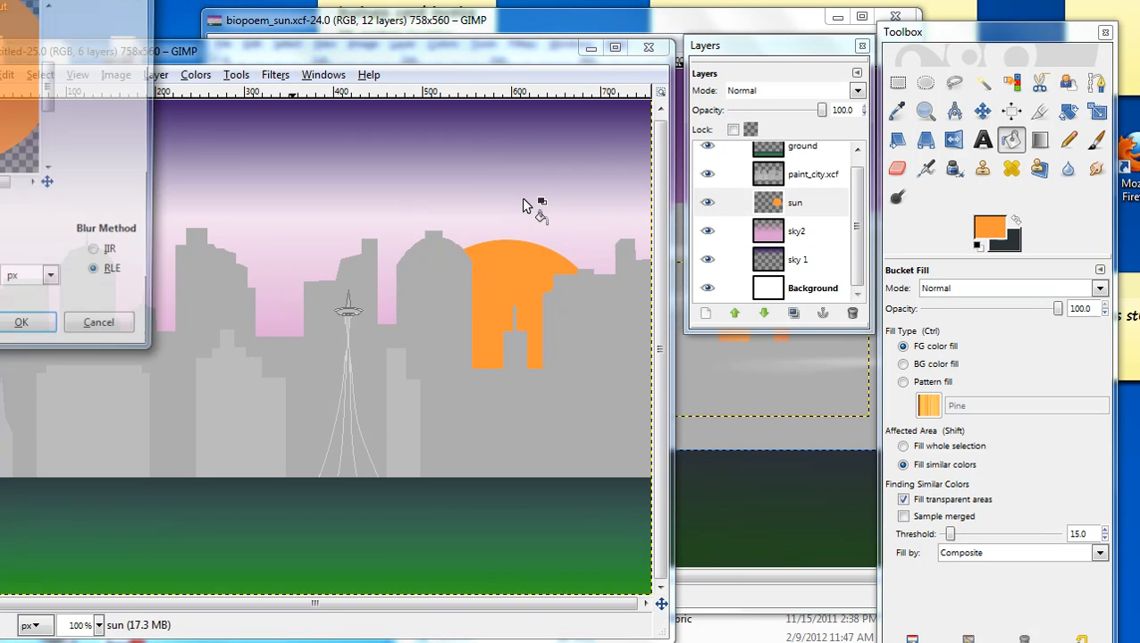
{"action": "left_click_drag", "start_coordinate": [60, 0], "coordinate": [475, 133]}
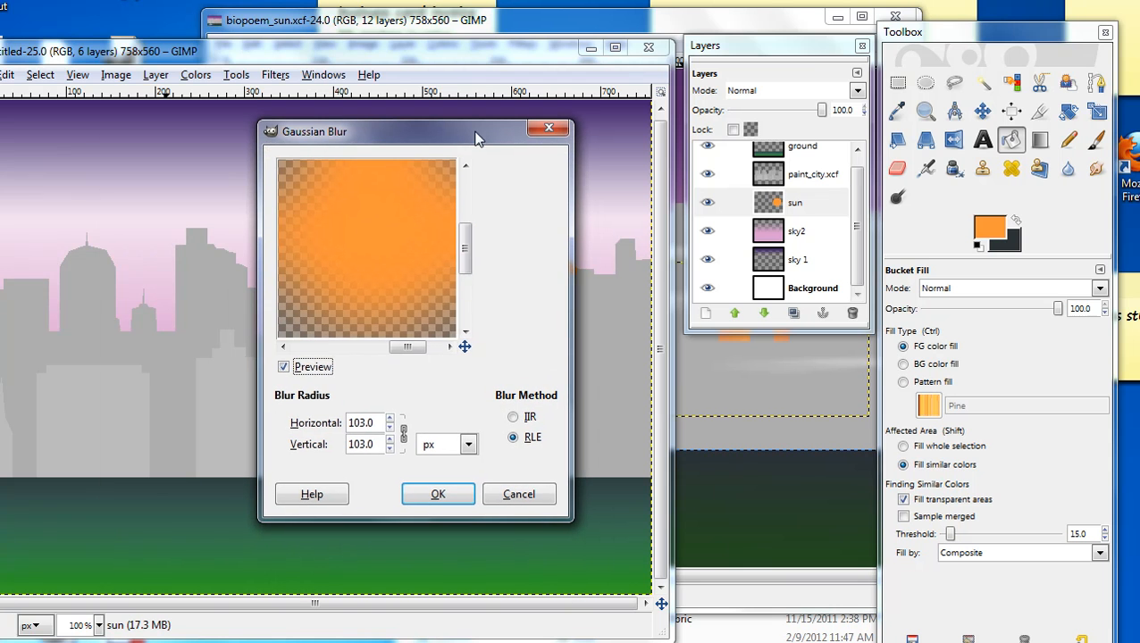
{"action": "left_click_drag", "start_coordinate": [374, 427], "coordinate": [342, 429]}
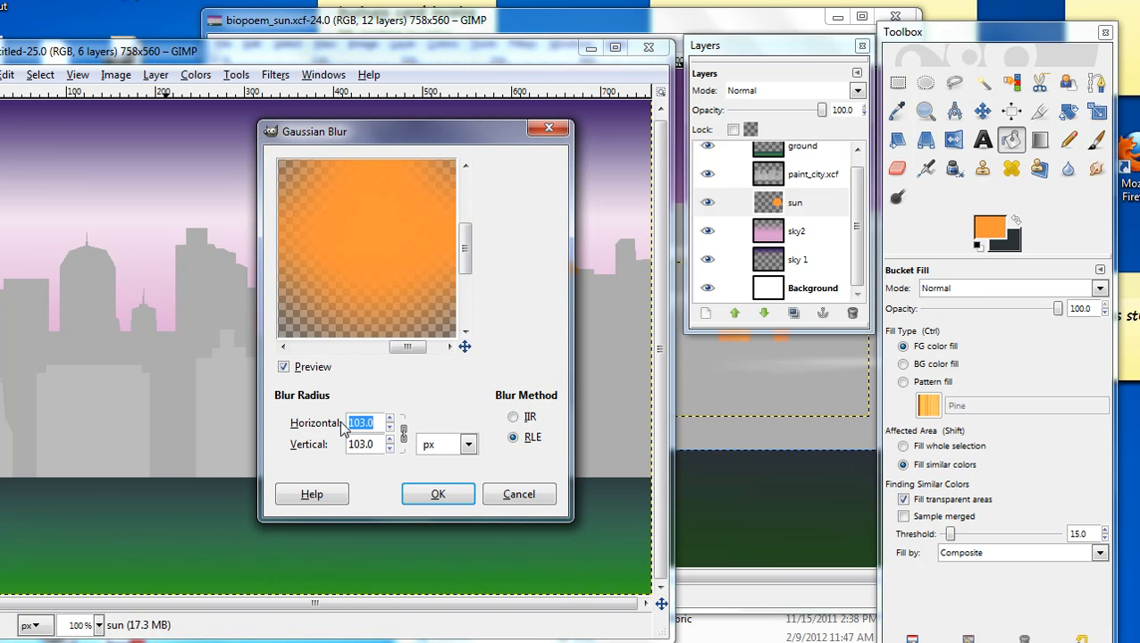
{"action": "left_click", "coordinate": [438, 494]}
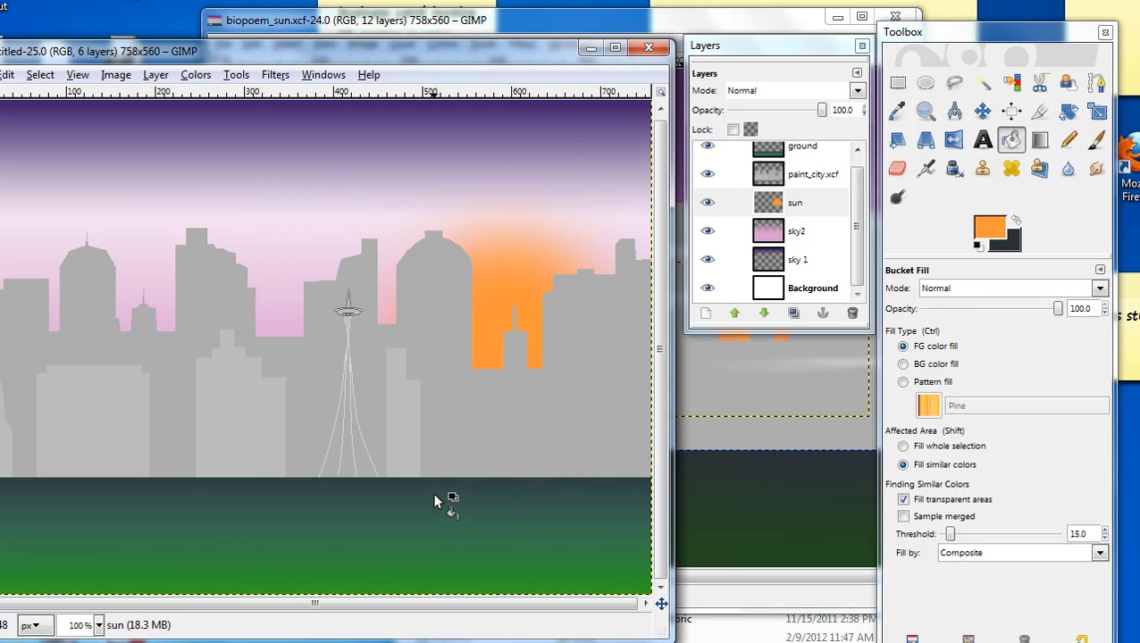